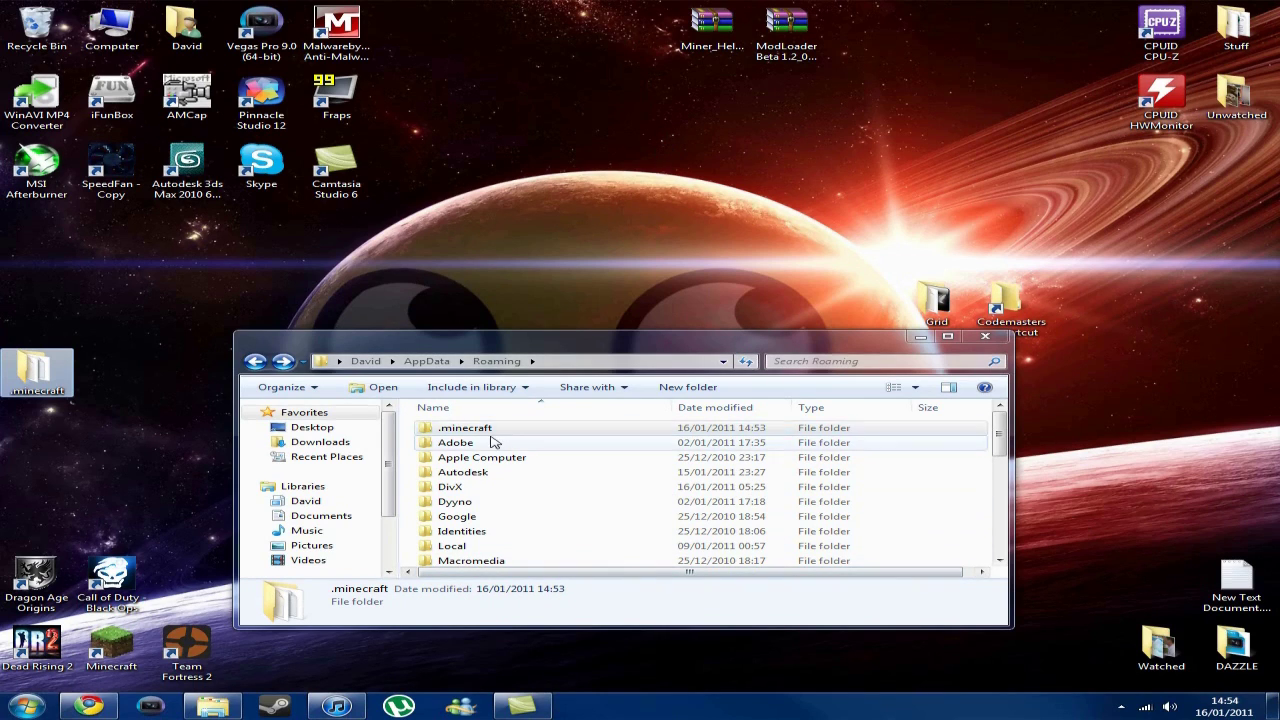
- Close the Roaming window and open the David home folder from the Start menu
click(985, 336)
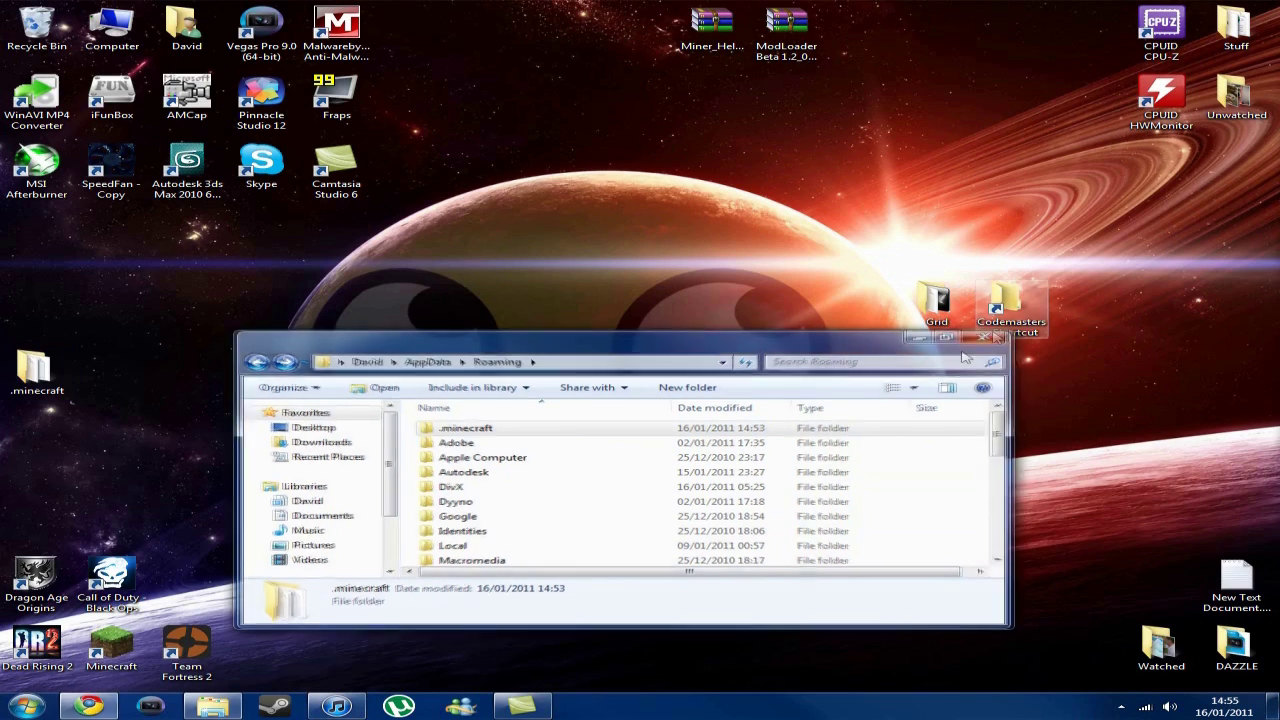
key(super)
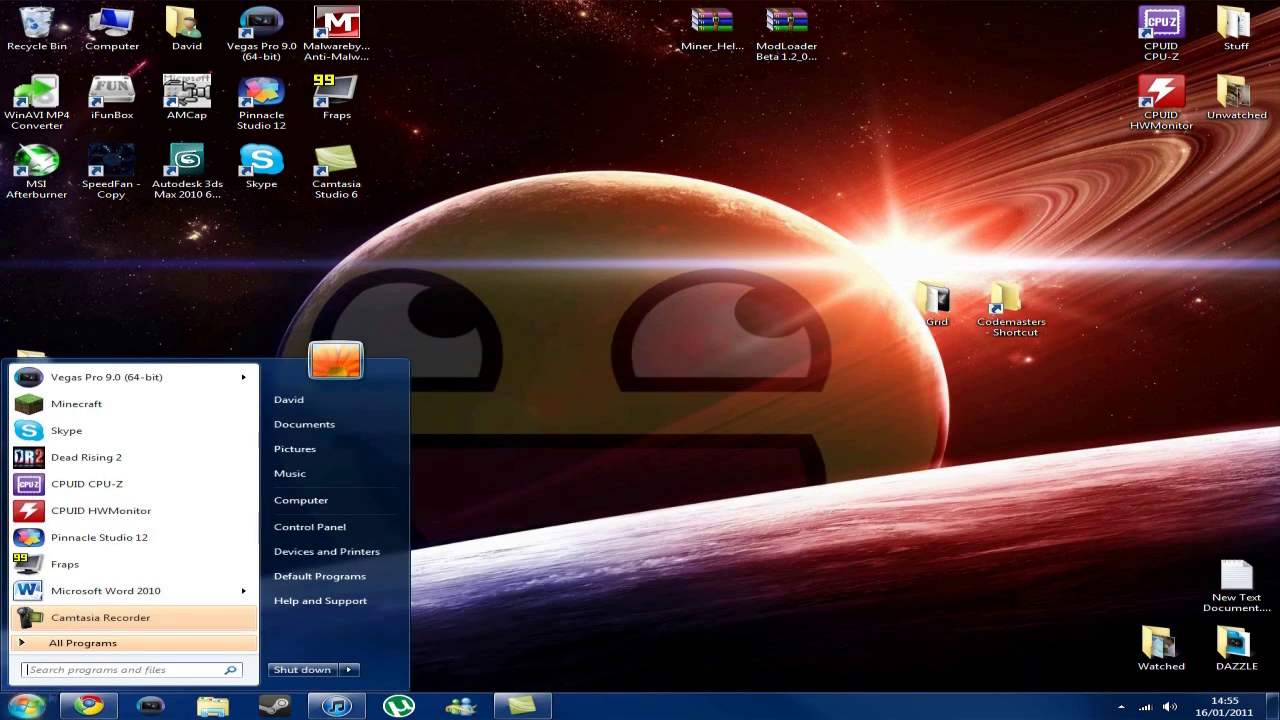
click(318, 400)
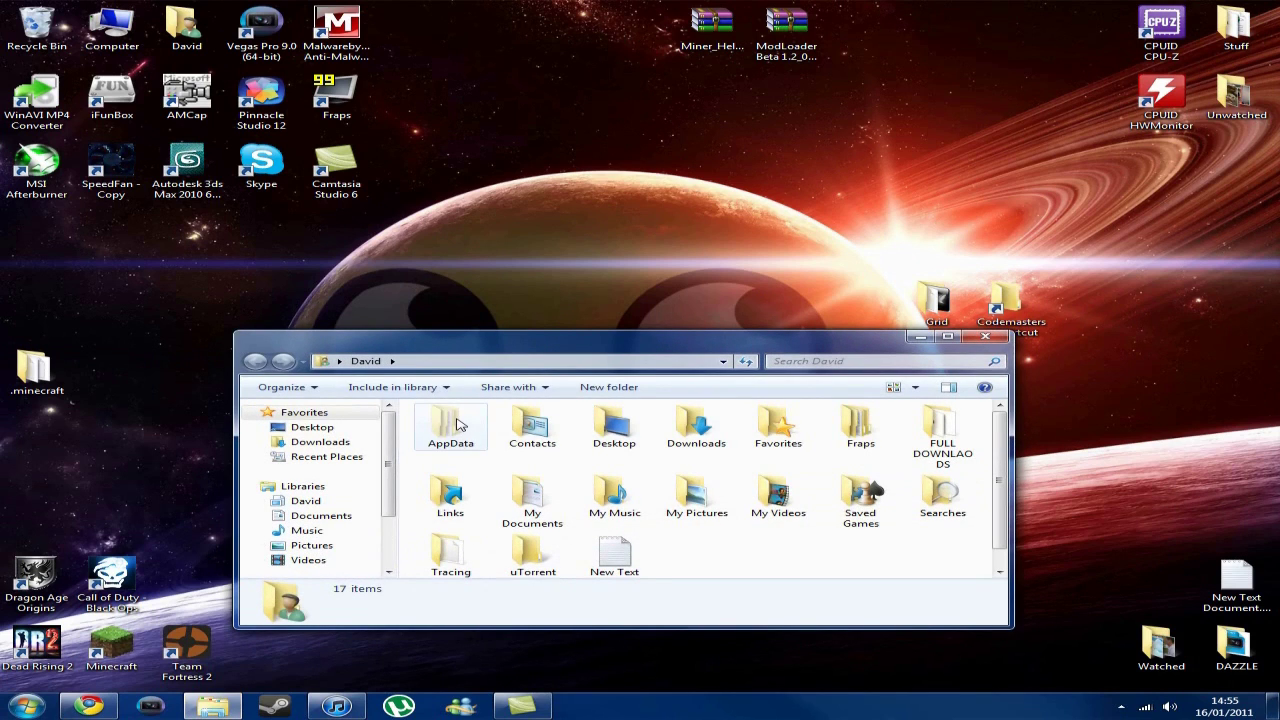
click(458, 425)
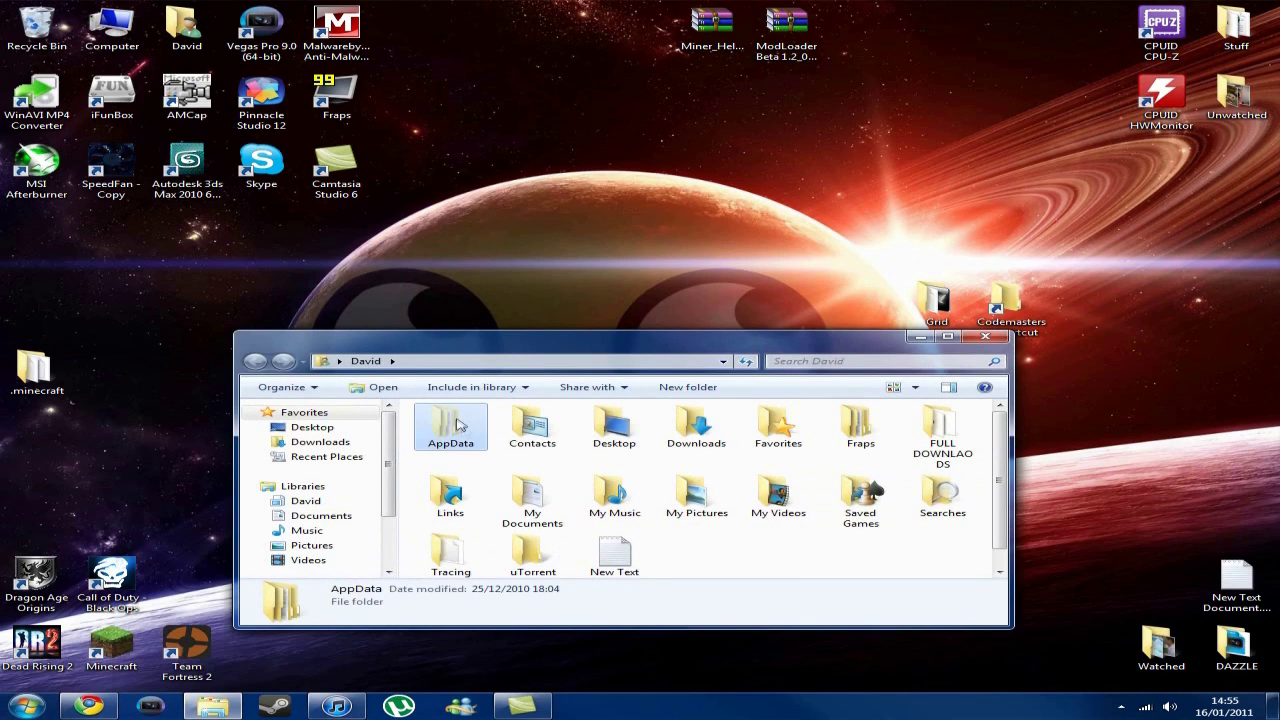
- Turn on 'Show hidden files, folders, and drives' in Folder Options and apply it
click(282, 389)
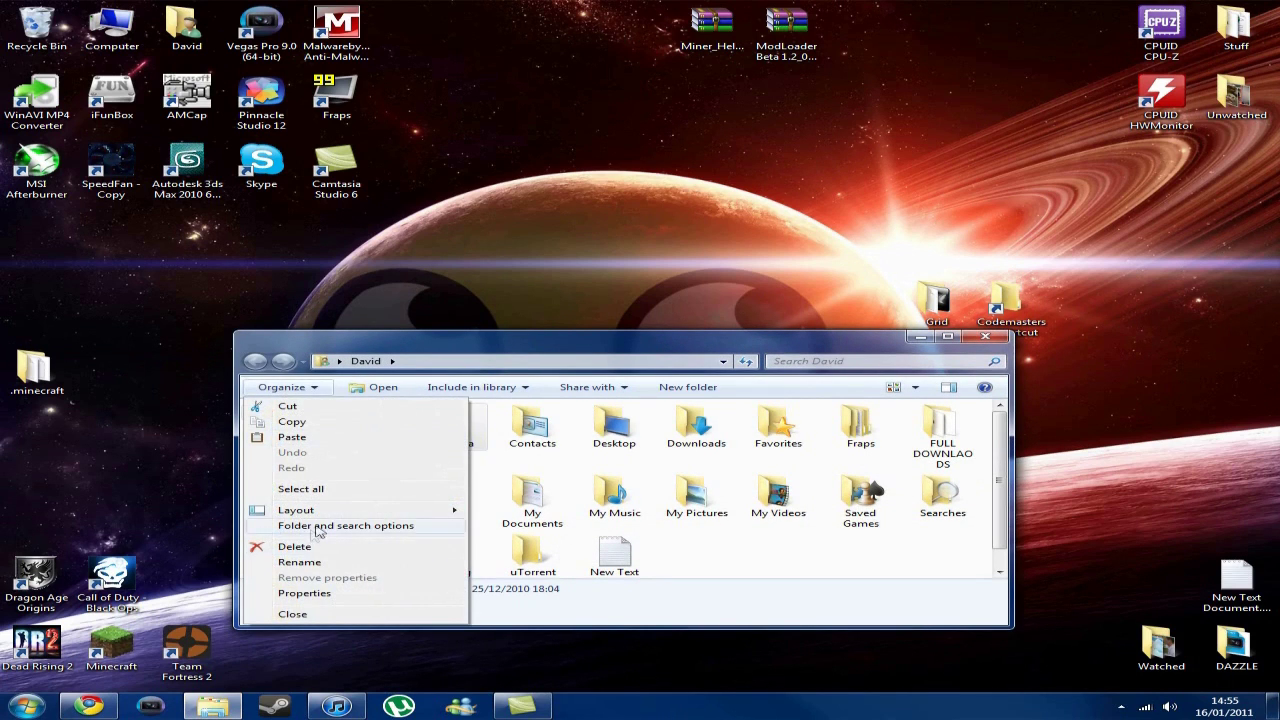
click(318, 529)
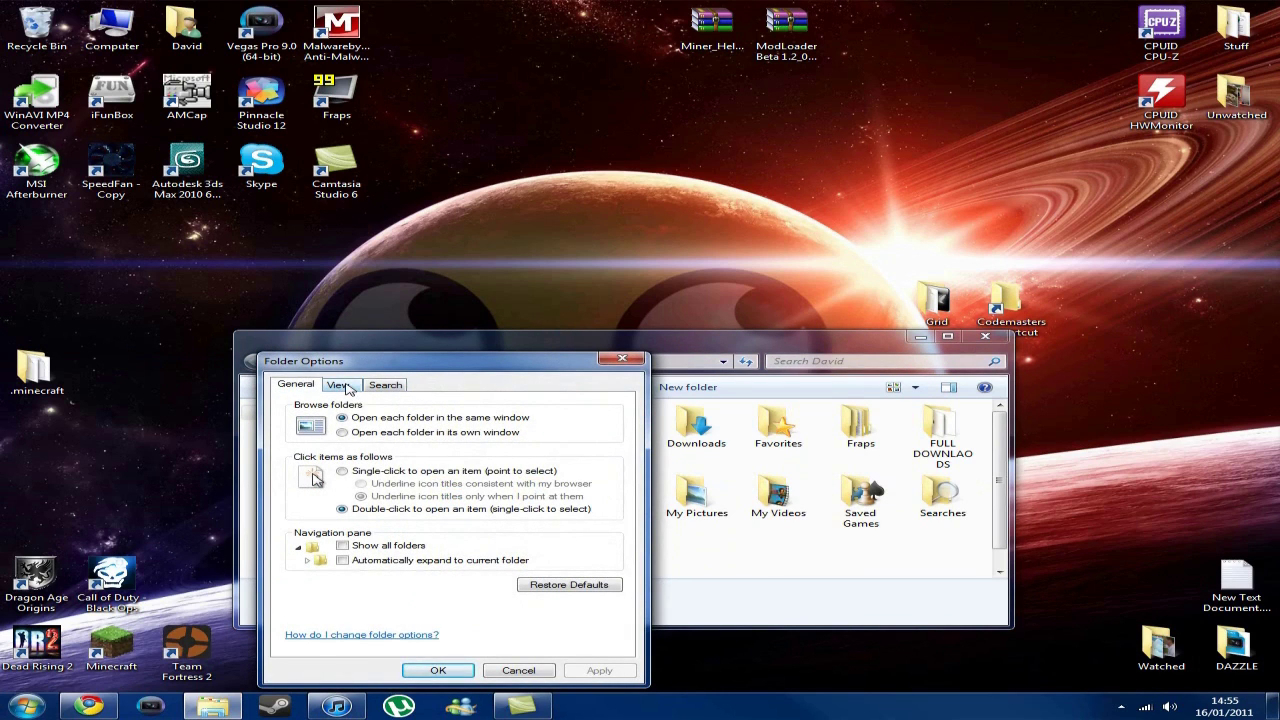
click(340, 386)
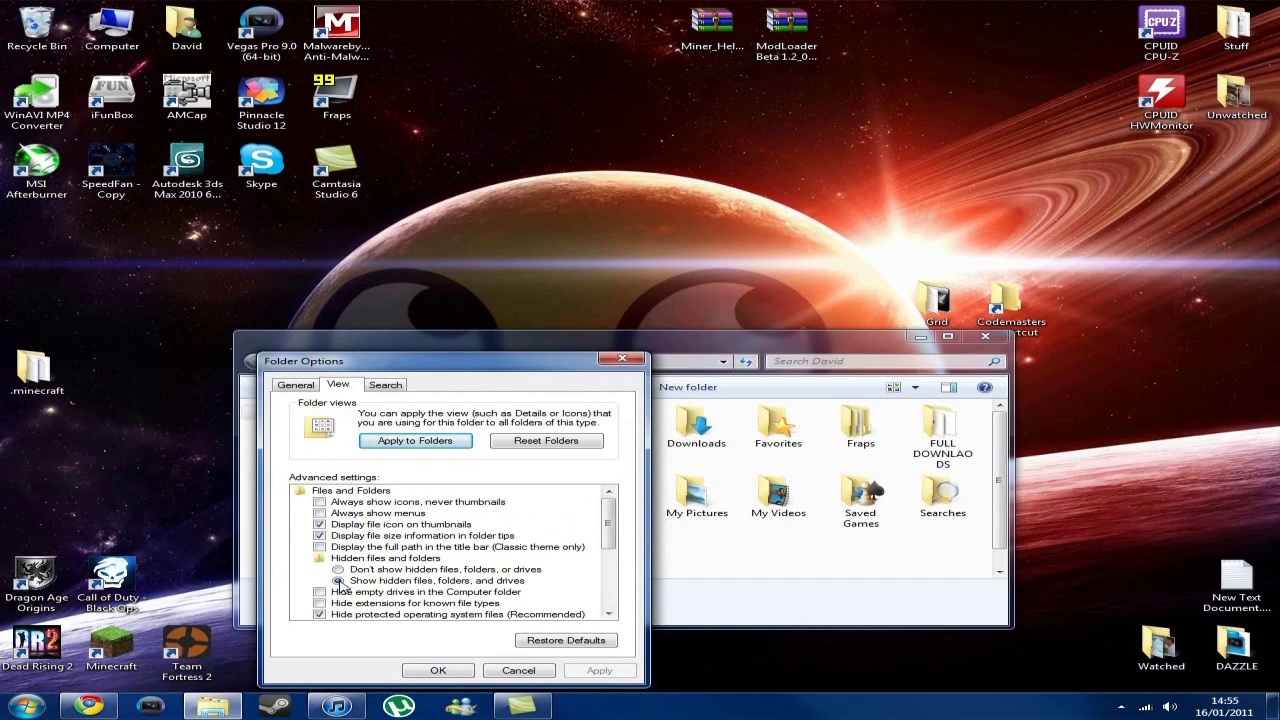
click(339, 581)
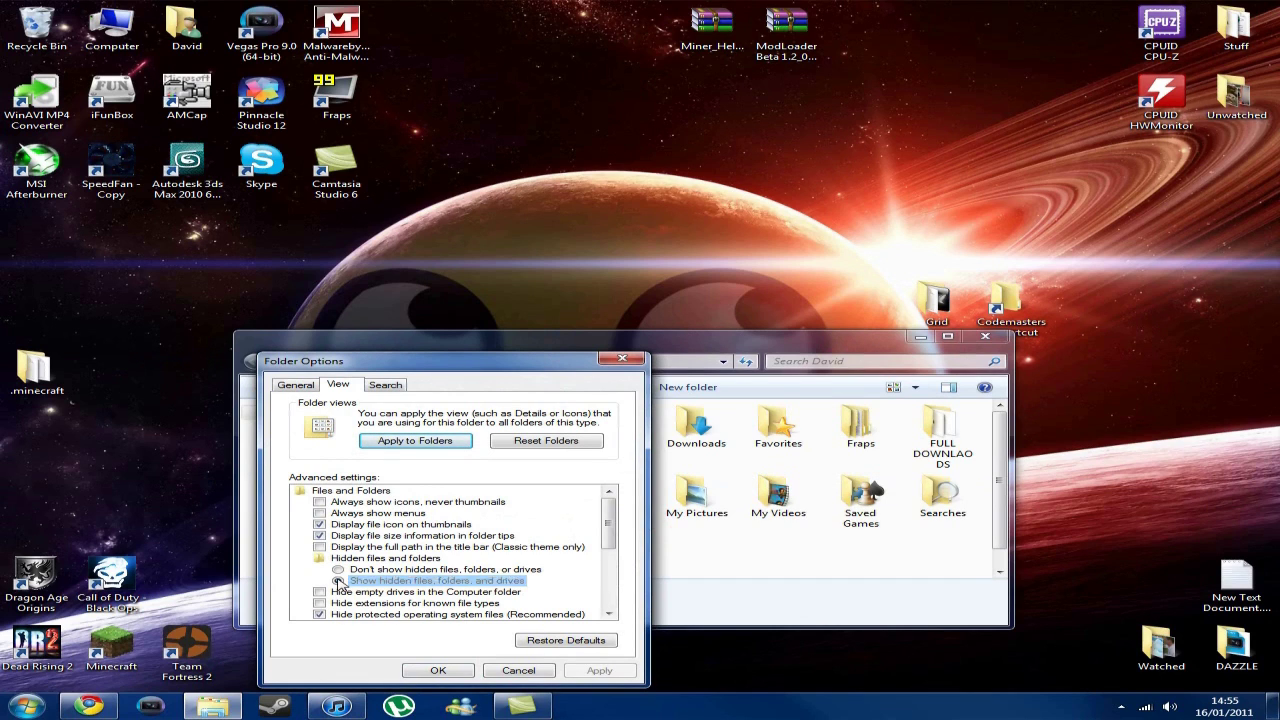
click(594, 672)
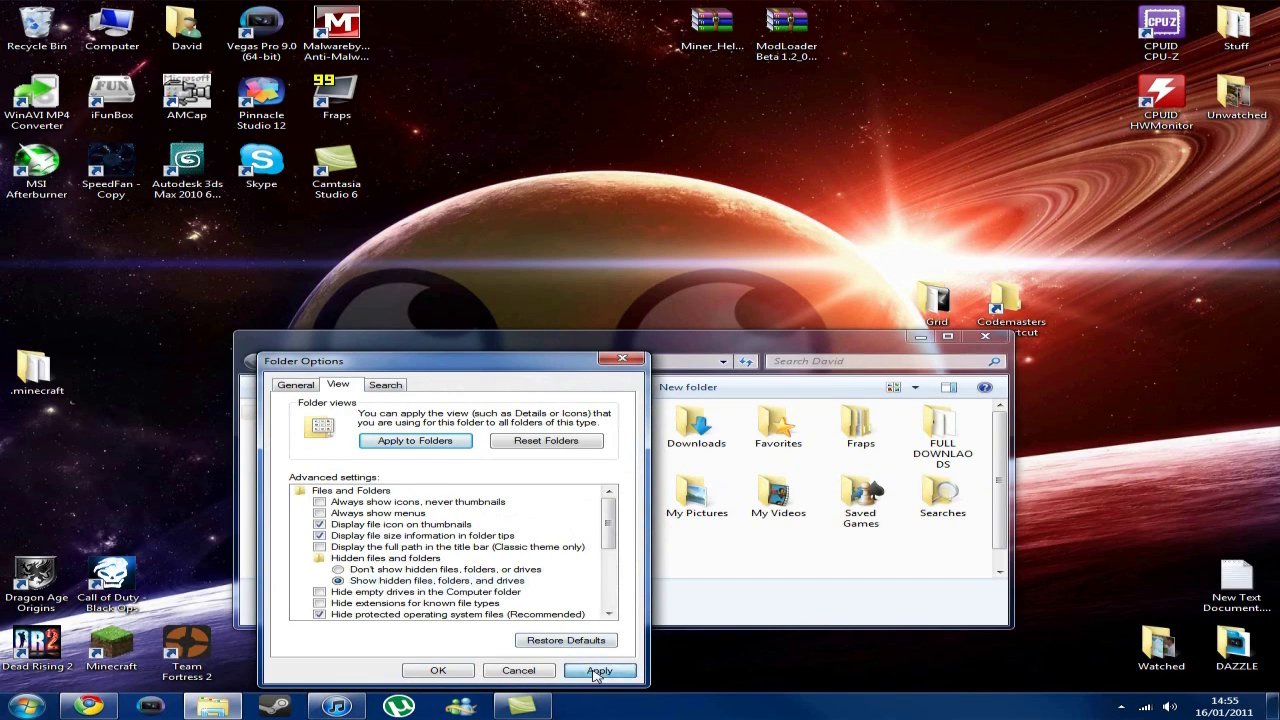
click(461, 674)
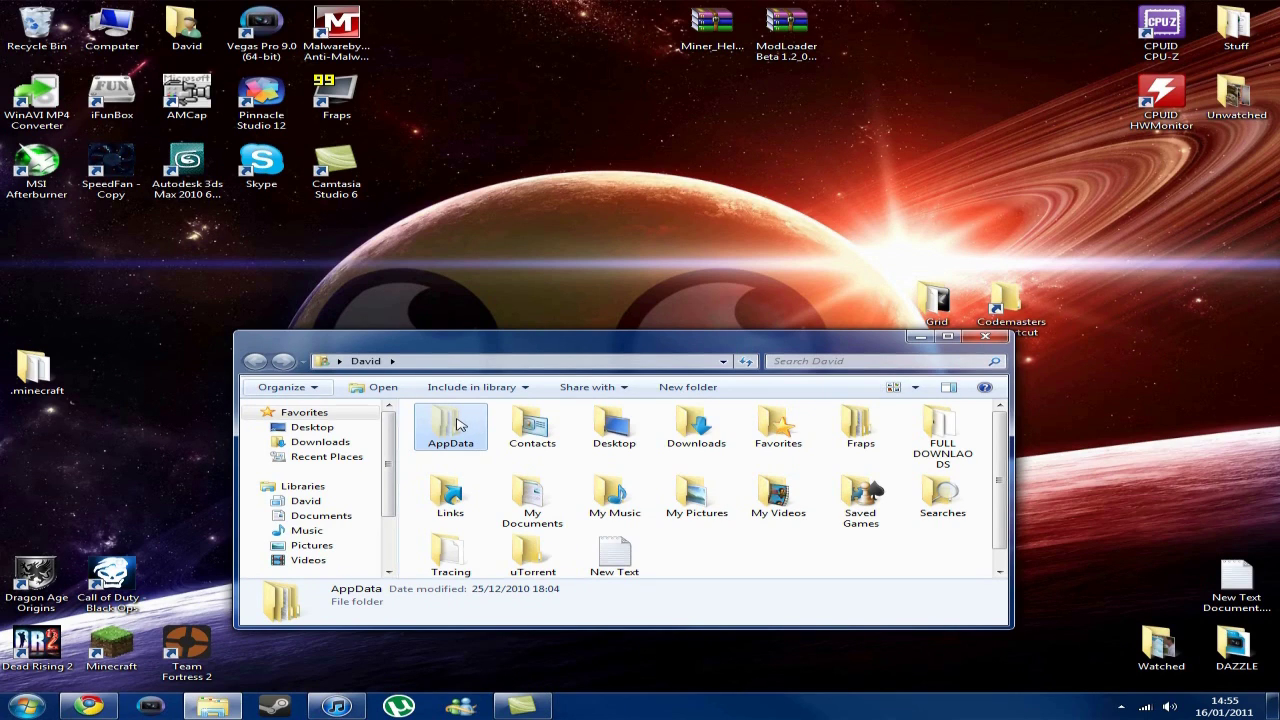
- Navigate through AppData and Roaming into the .minecraft folder
double_click(456, 426)
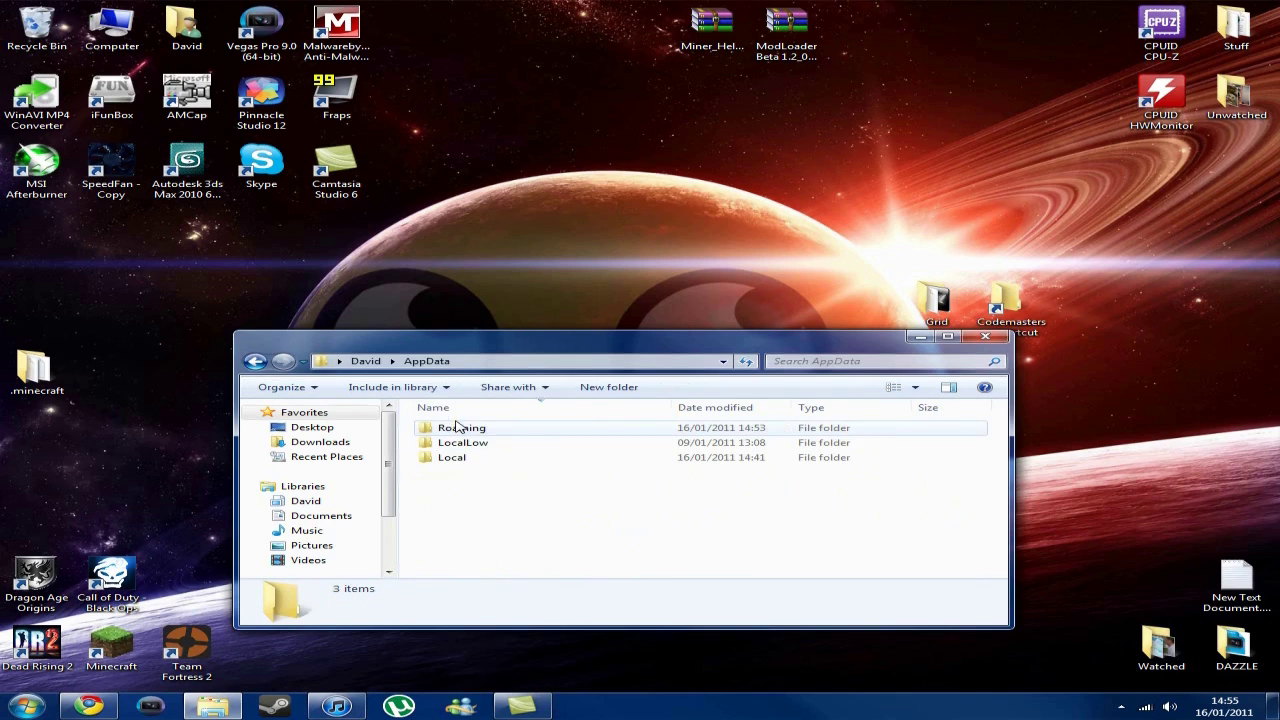
double_click(478, 428)
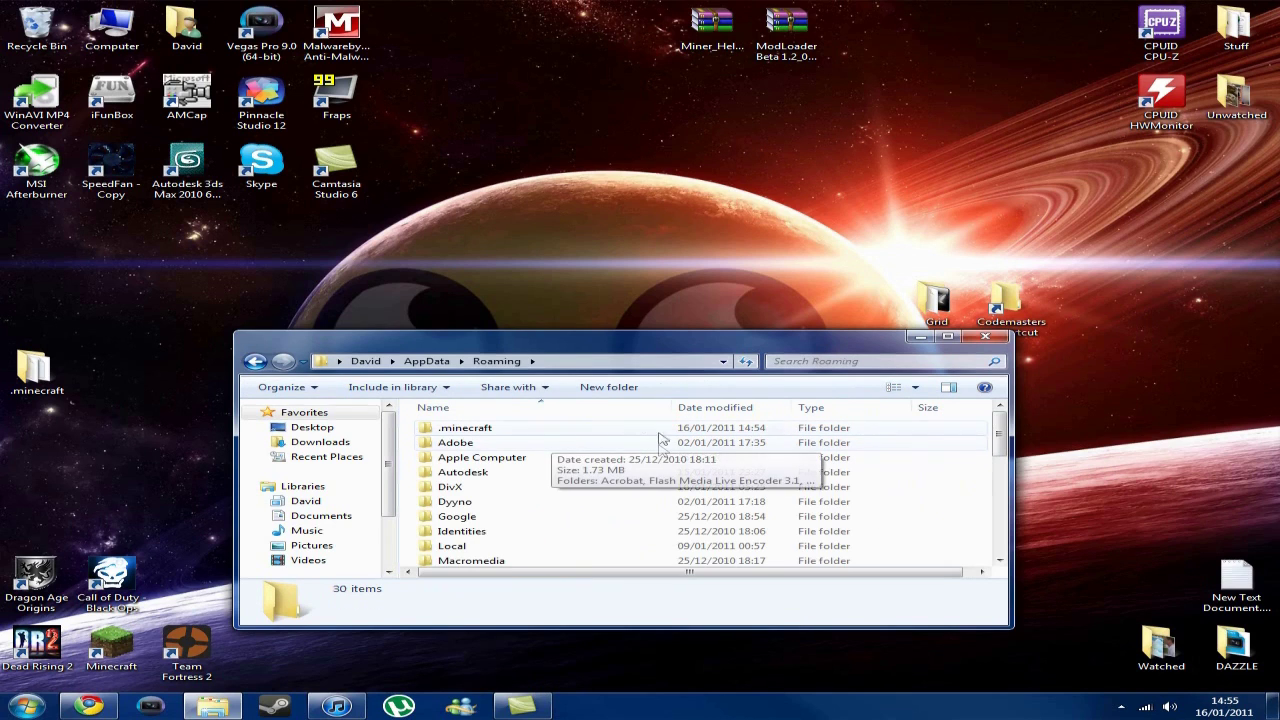
double_click(463, 430)
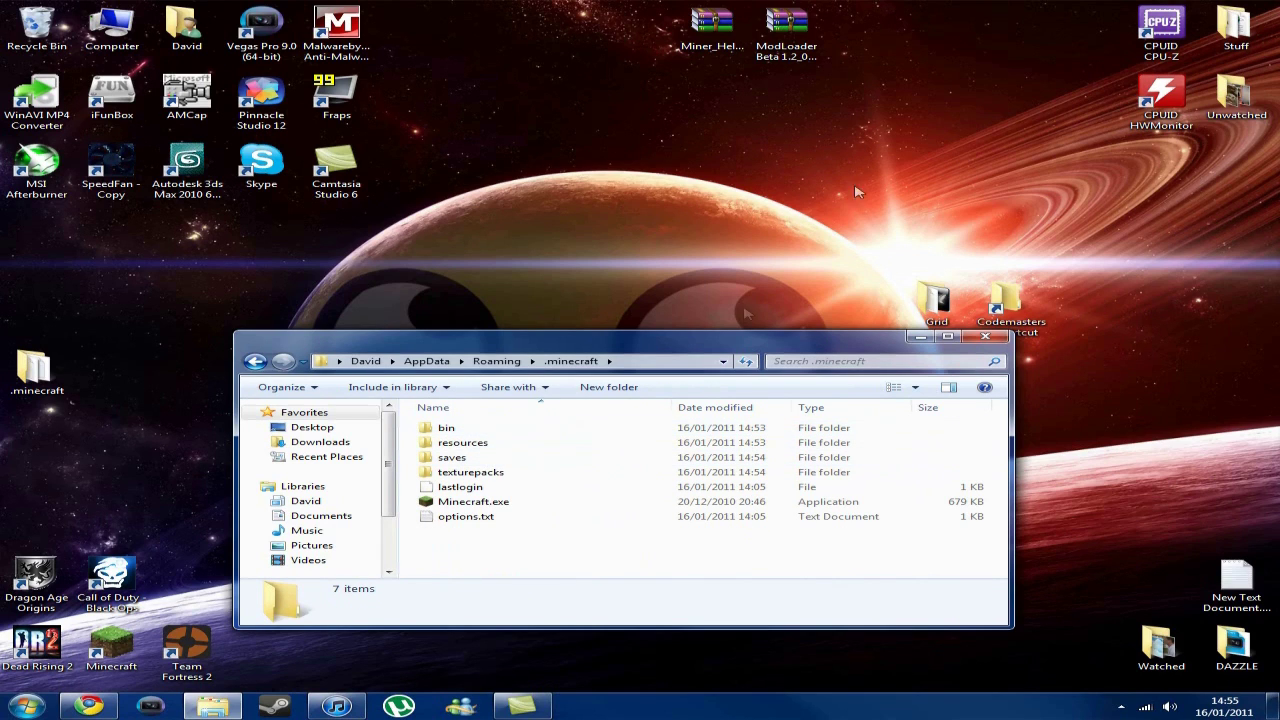
- Move the ModLoader and Miner Helmets archive icons left, then select the Miner Helmets archive
drag(871, 92, 620, 7)
drag(782, 45, 711, 30)
click(607, 104)
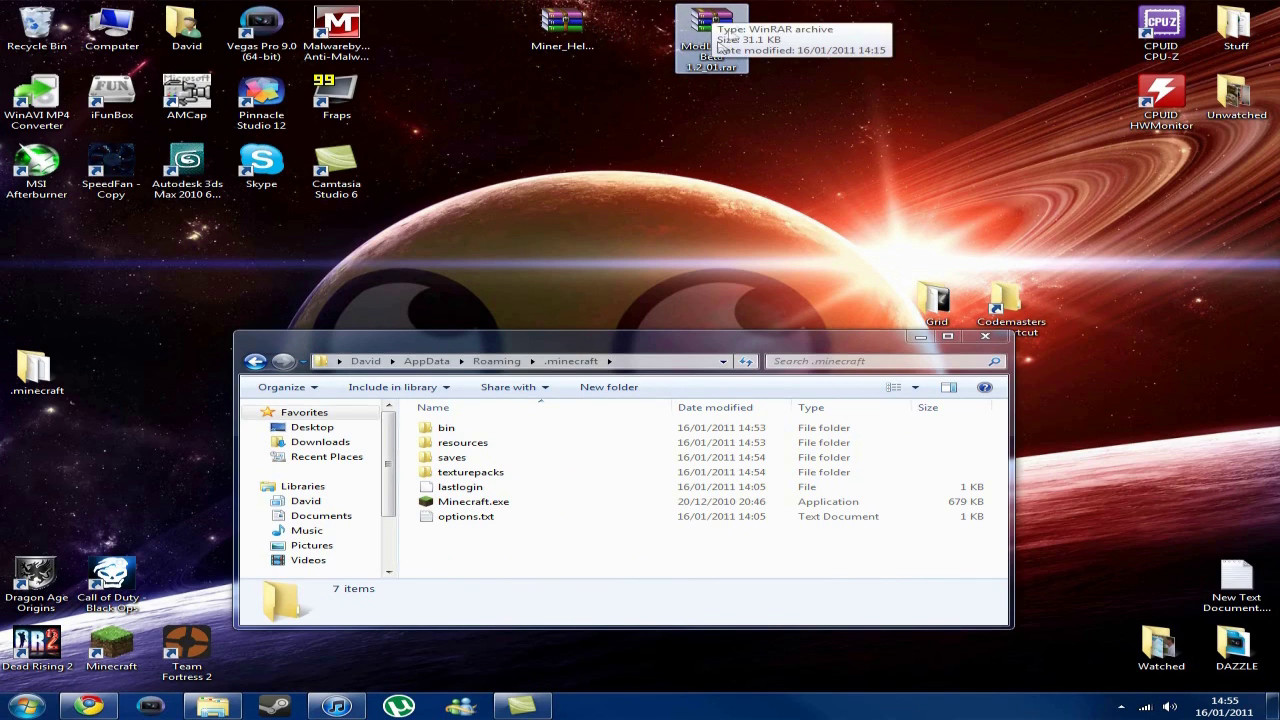
click(562, 35)
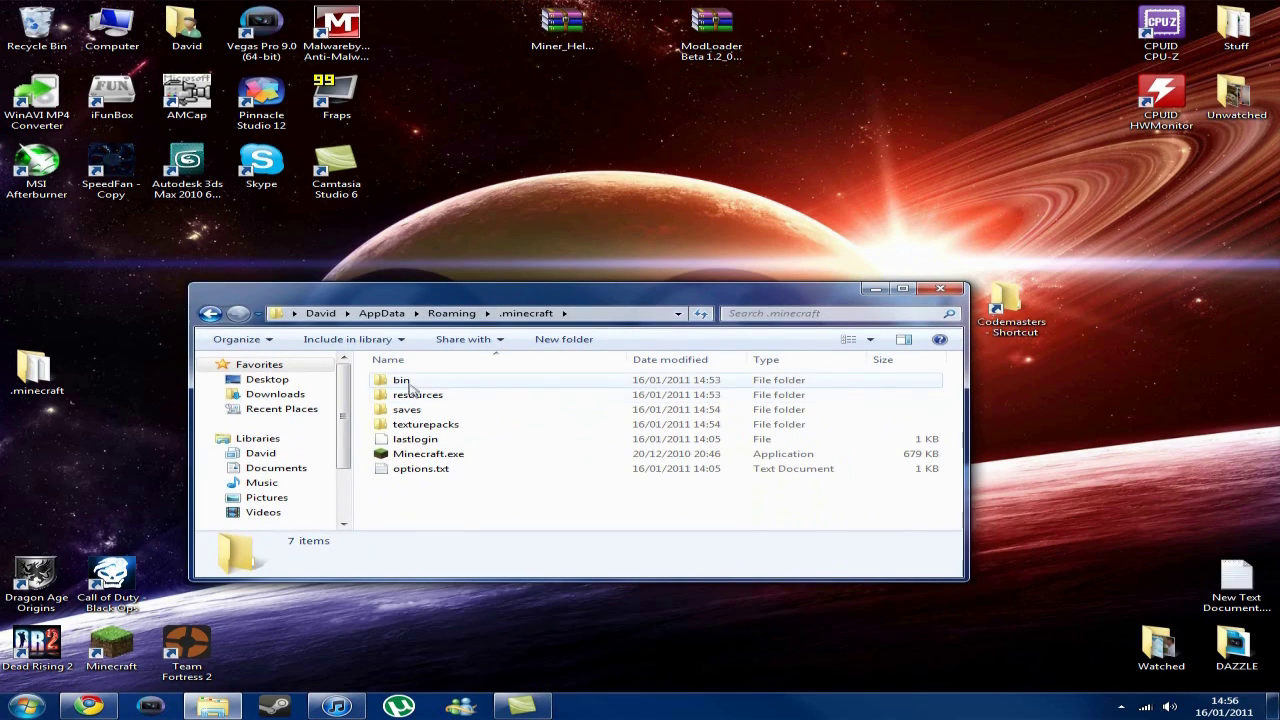
- Open minecraft.jar from the bin folder with the WinRAR archiver
double_click(402, 381)
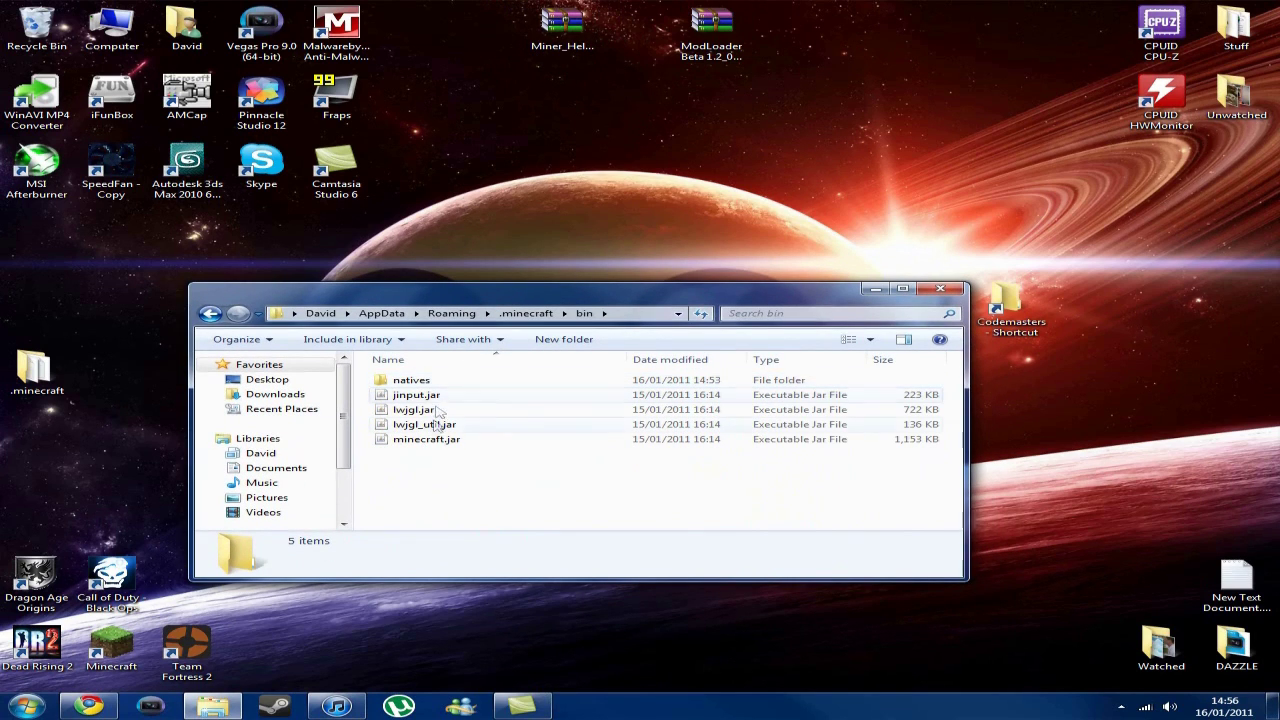
click(433, 445)
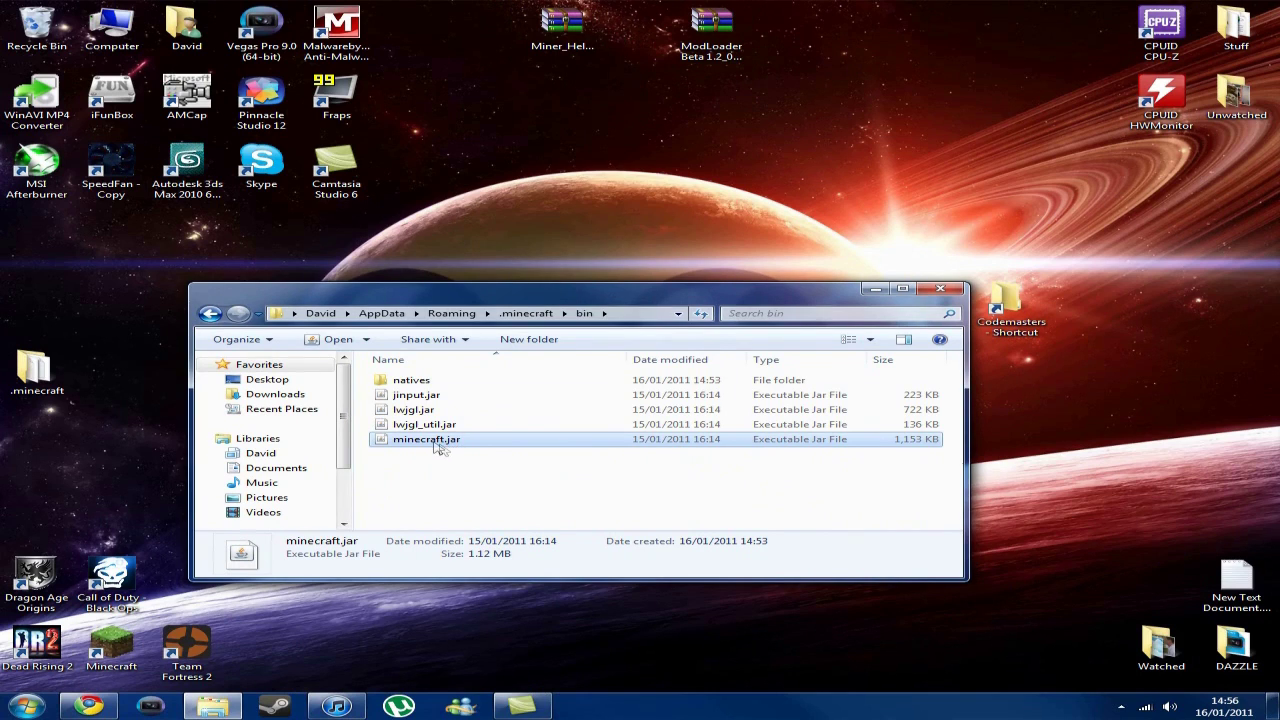
right_click(423, 444)
mouse_move(686, 176)
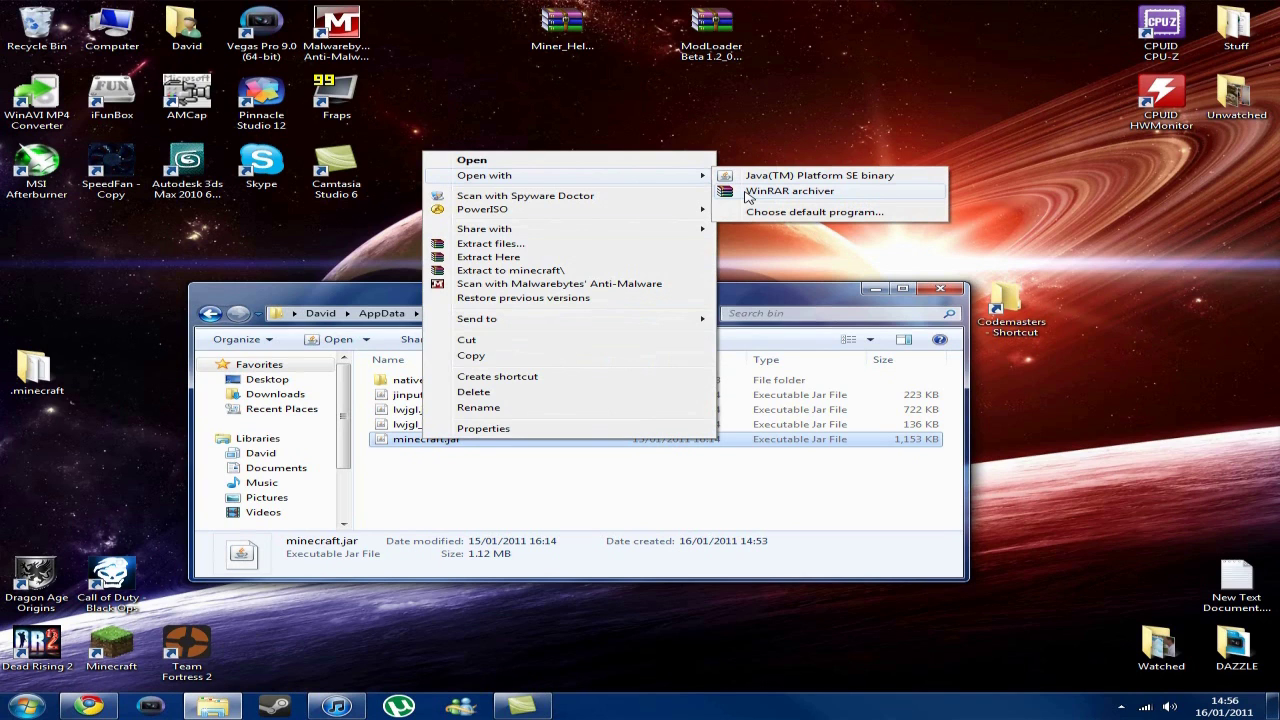
click(748, 193)
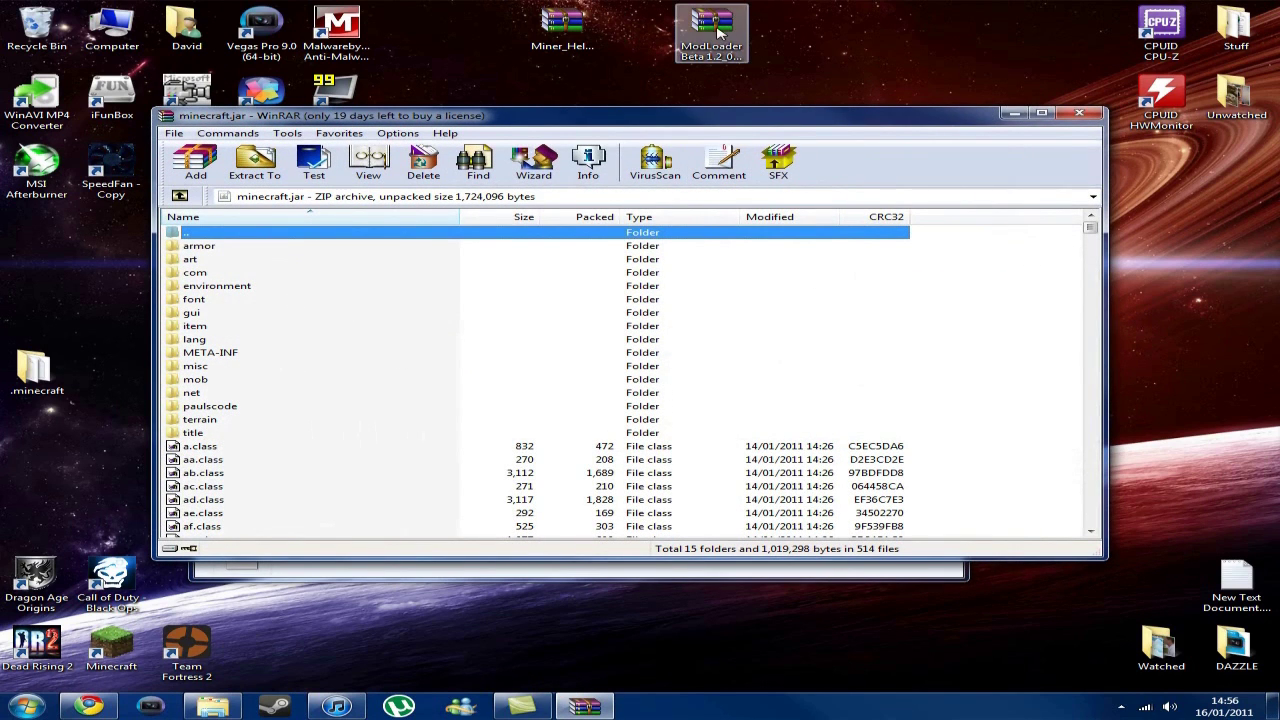
- Open the ModLoader Beta 1.2_01 archive and add all its class files into minecraft.jar
drag(614, 123, 520, 152)
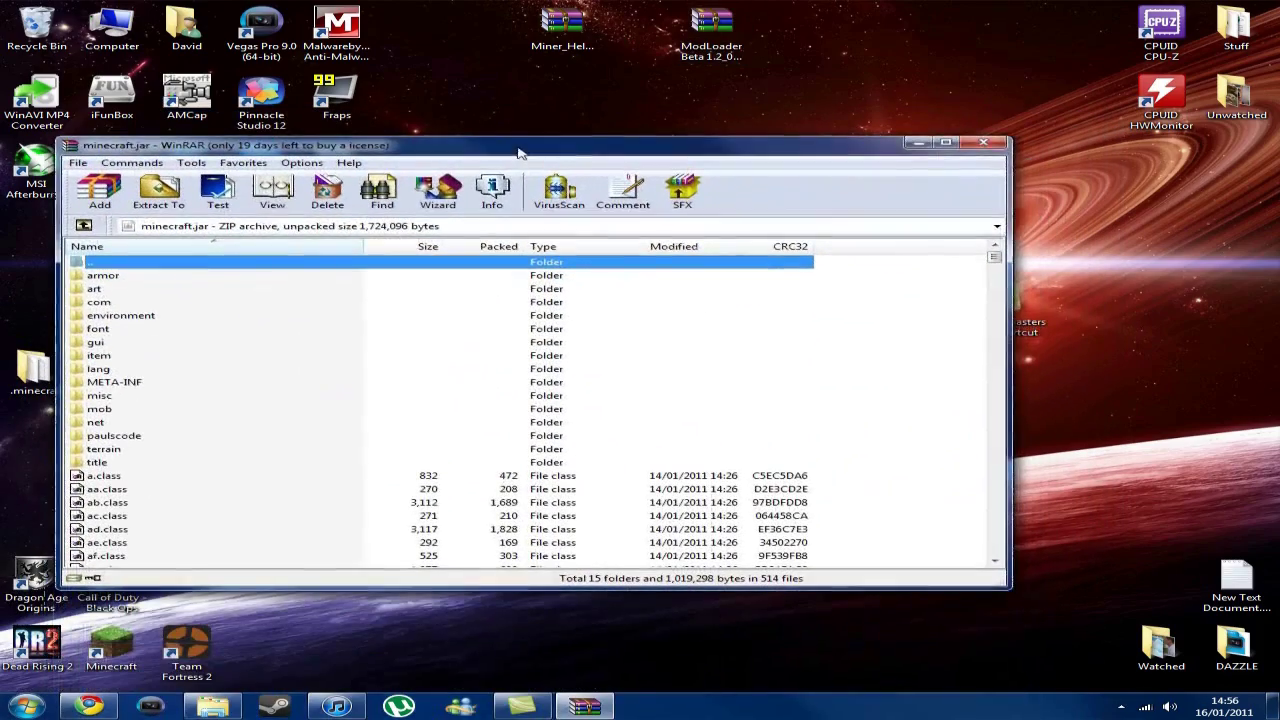
double_click(711, 30)
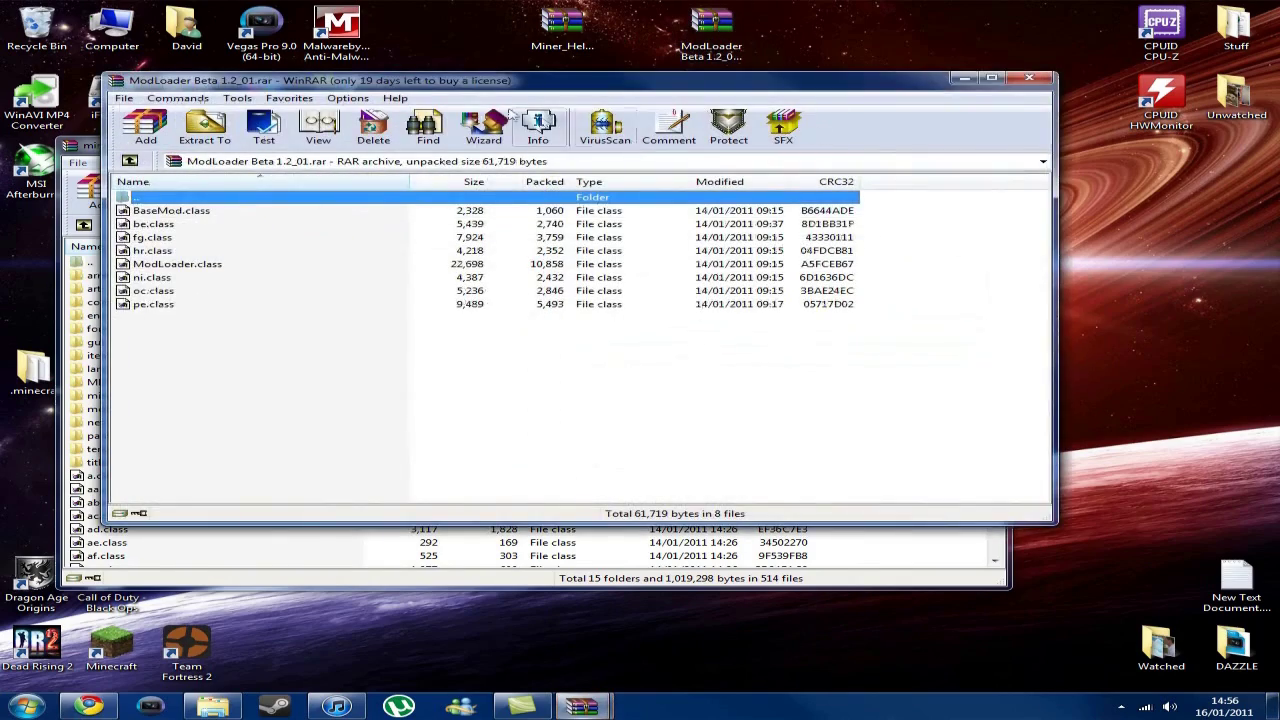
drag(470, 82, 962, 124)
drag(662, 392, 655, 245)
drag(660, 306, 300, 410)
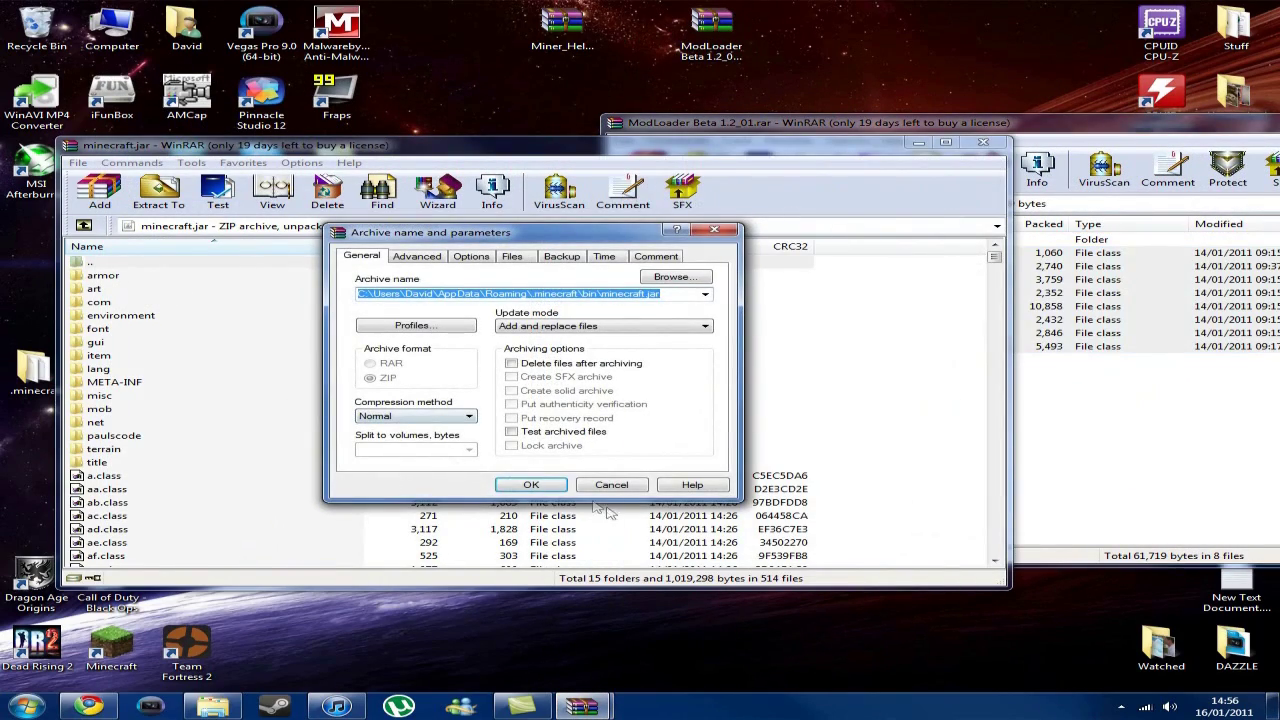
click(529, 486)
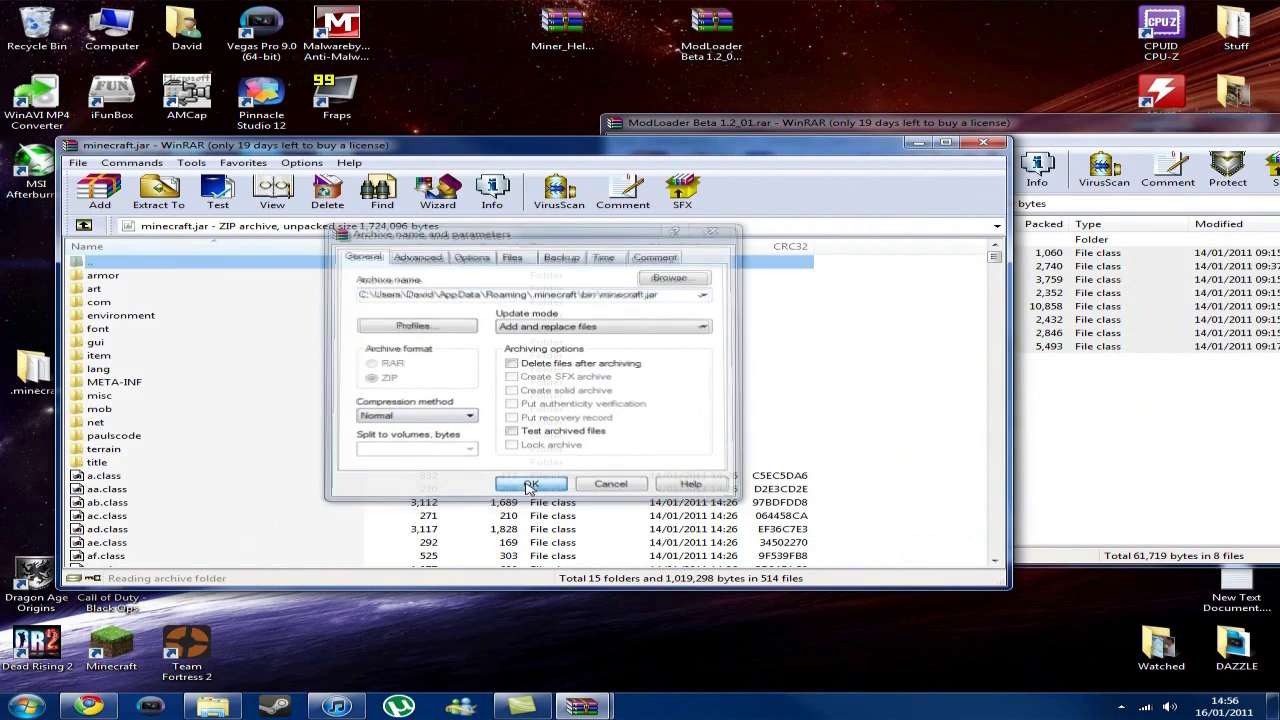
- Delete the META-INF folder from minecraft.jar and close the ModLoader archive
click(115, 385)
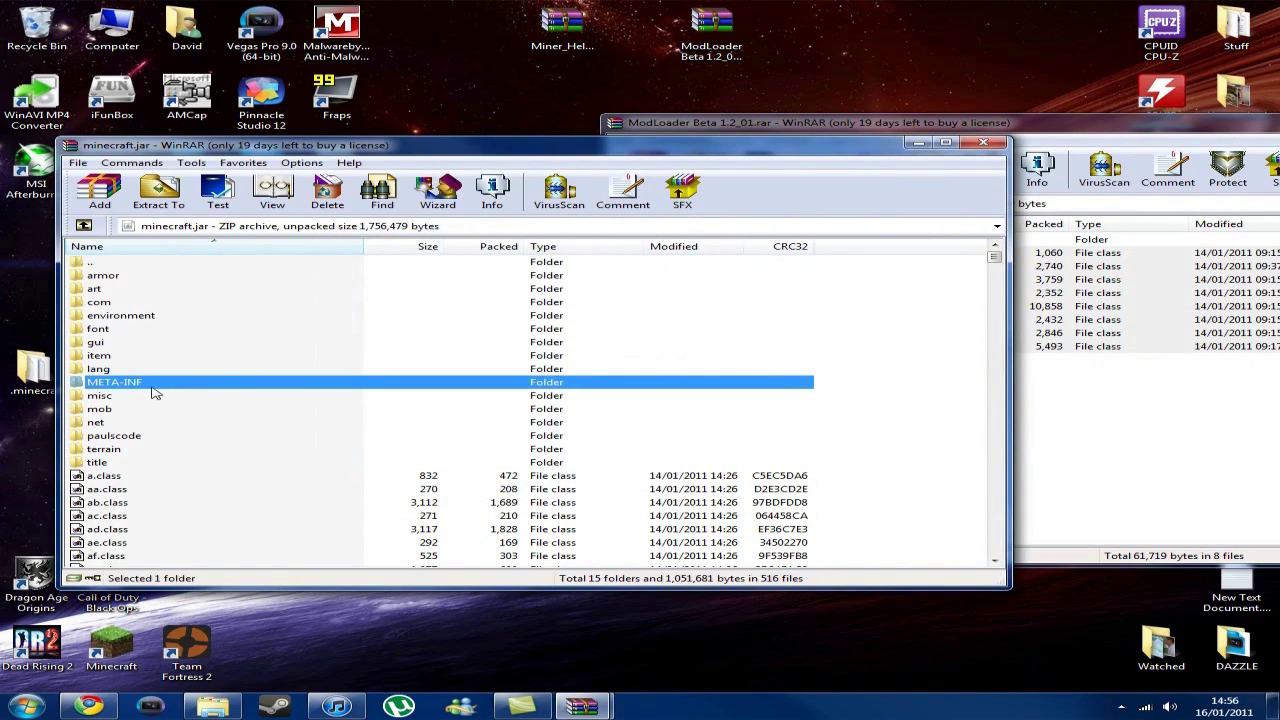
key(Delete)
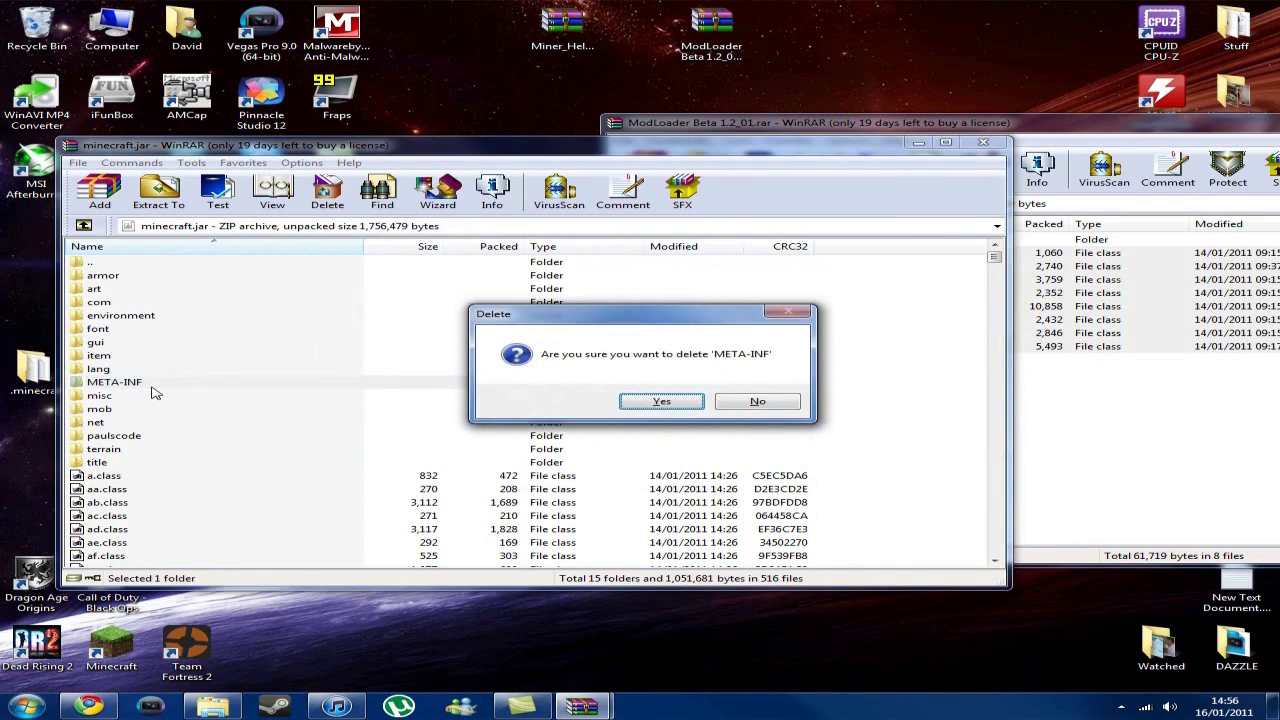
key(Return)
click(1026, 437)
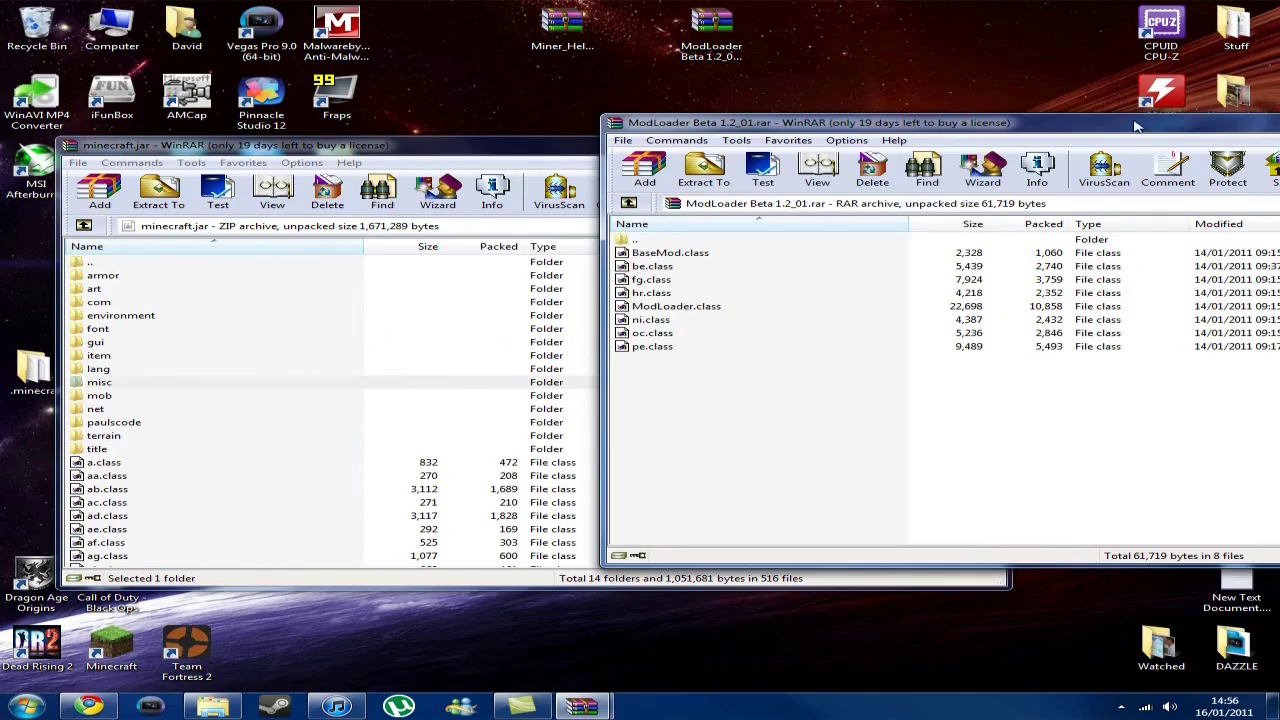
drag(1135, 126, 736, 175)
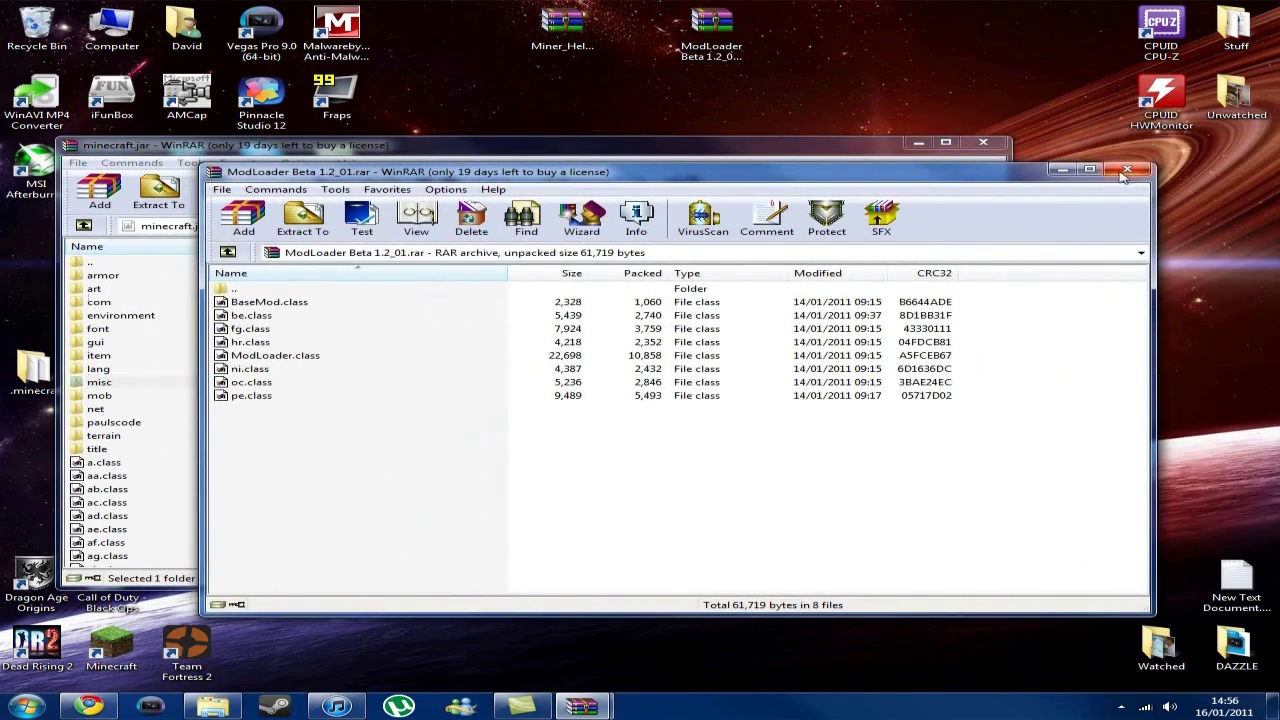
click(1130, 171)
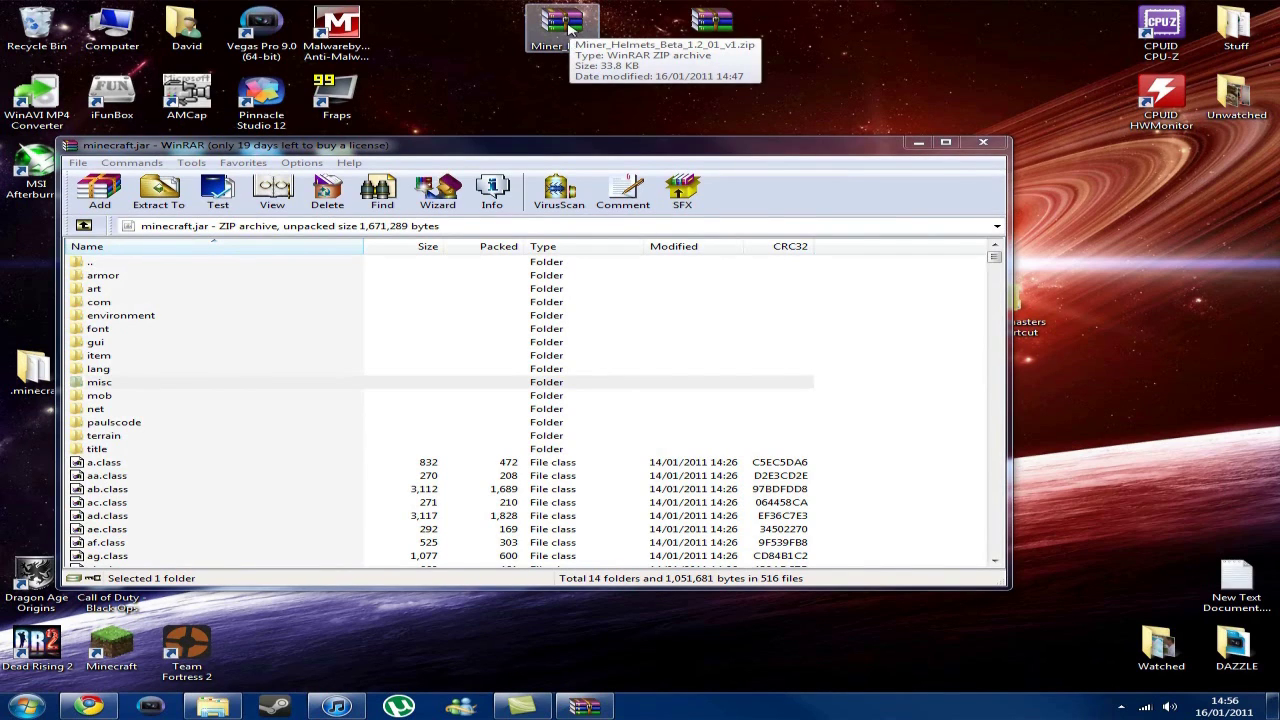
- Open Miner_Helmets_Beta_1_2_01_v1.zip from the desktop in WinRAR
double_click(568, 28)
- Drag the armor and gui folders and all class files into minecraft.jar and confirm
drag(486, 90, 790, 129)
drag(486, 400, 510, 290)
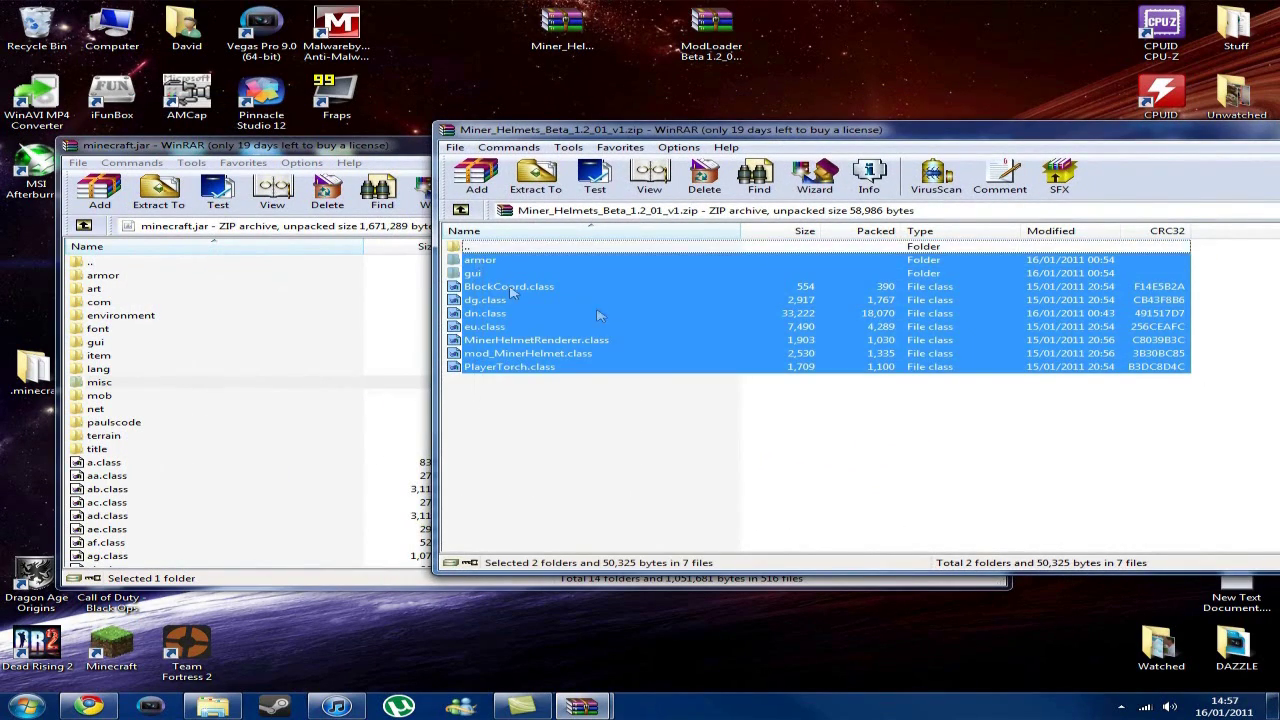
drag(597, 316, 188, 452)
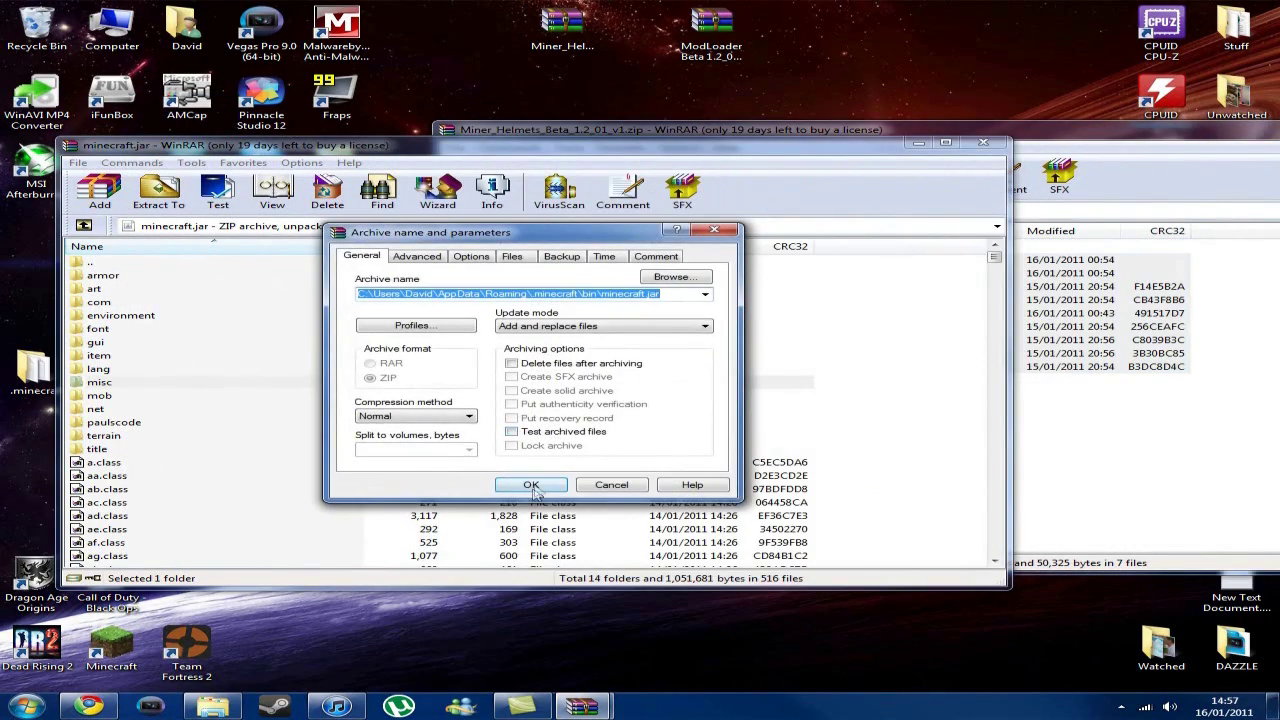
click(531, 485)
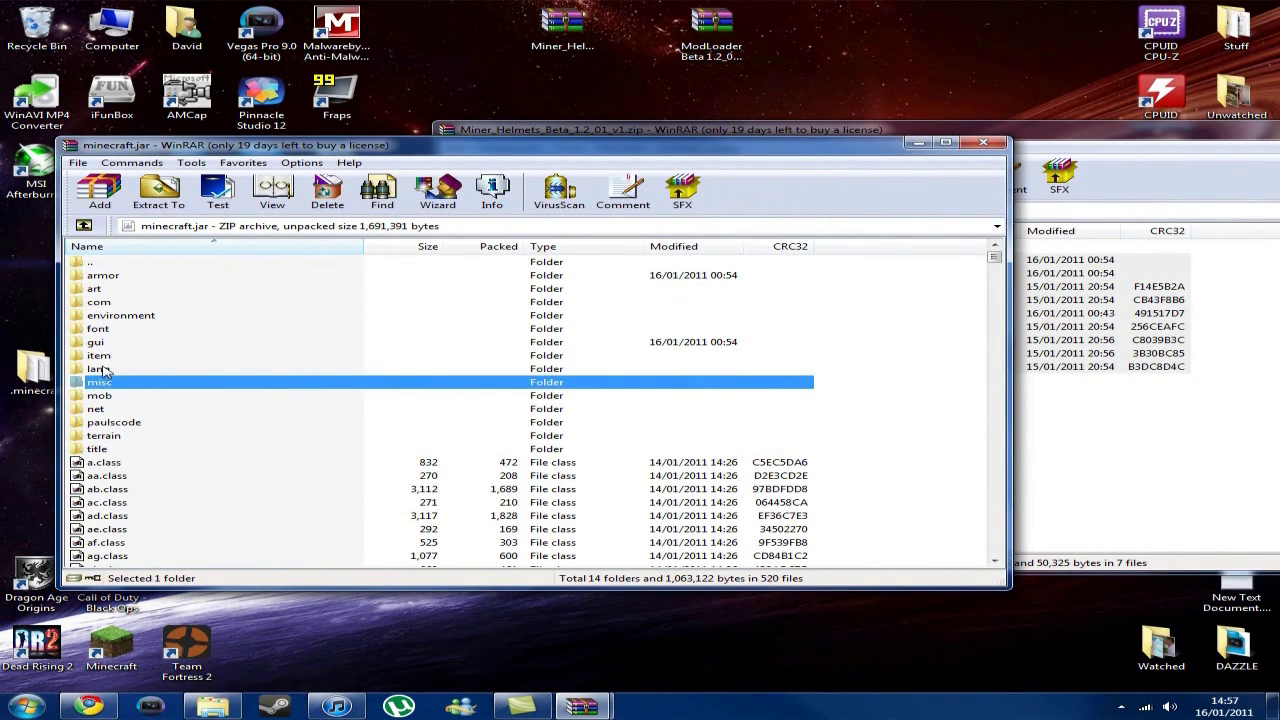
click(100, 369)
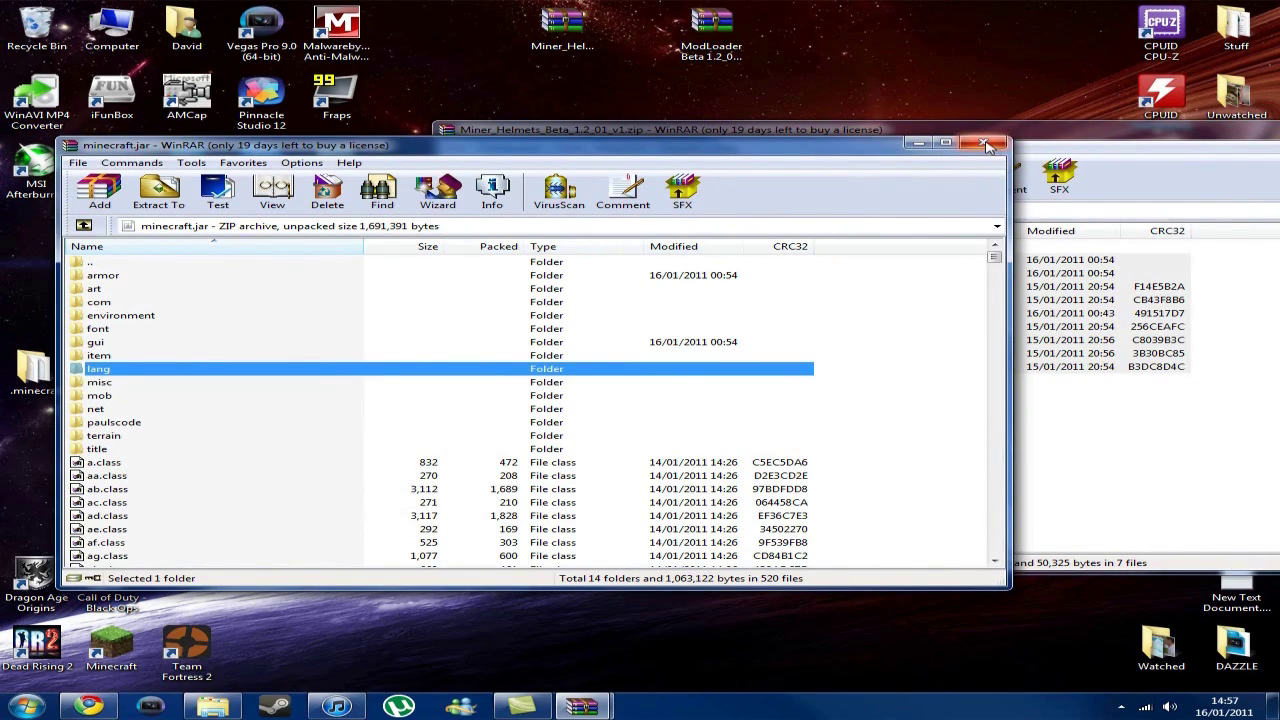
- Close the minecraft.jar and Miner Helmets WinRAR windows and the Explorer folder window
drag(784, 40, 465, 26)
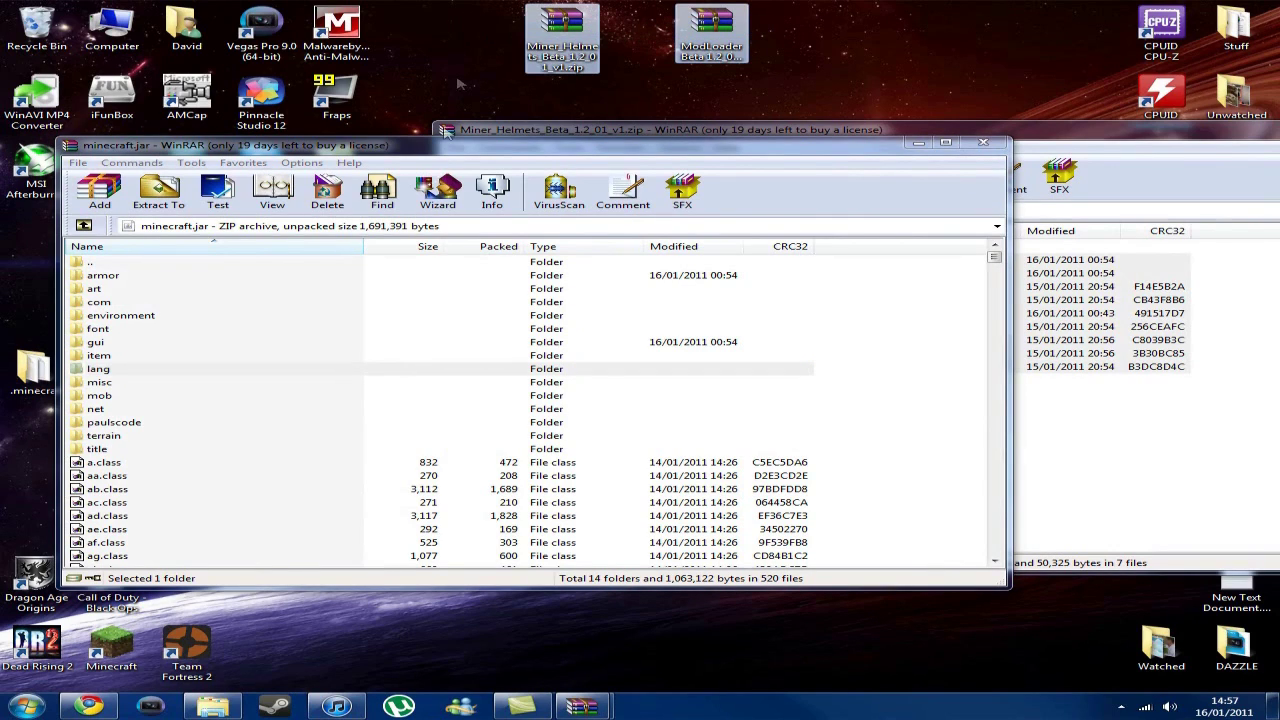
click(568, 30)
click(720, 30)
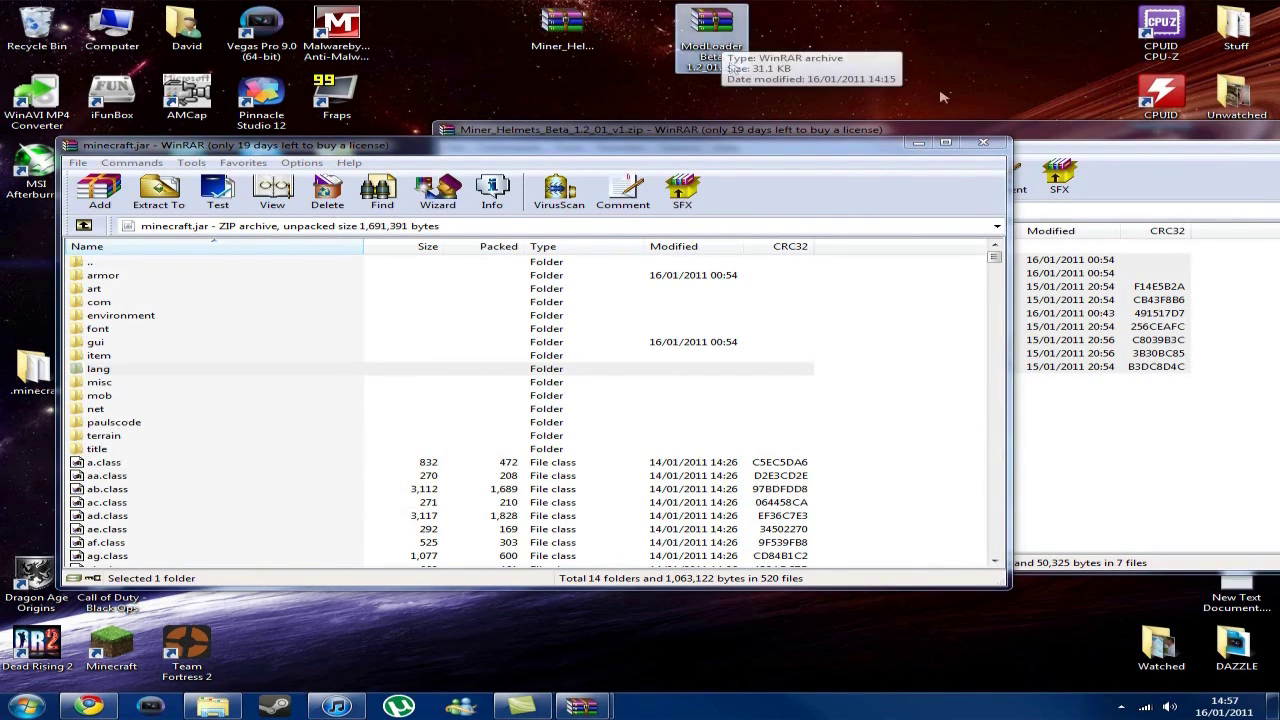
click(988, 145)
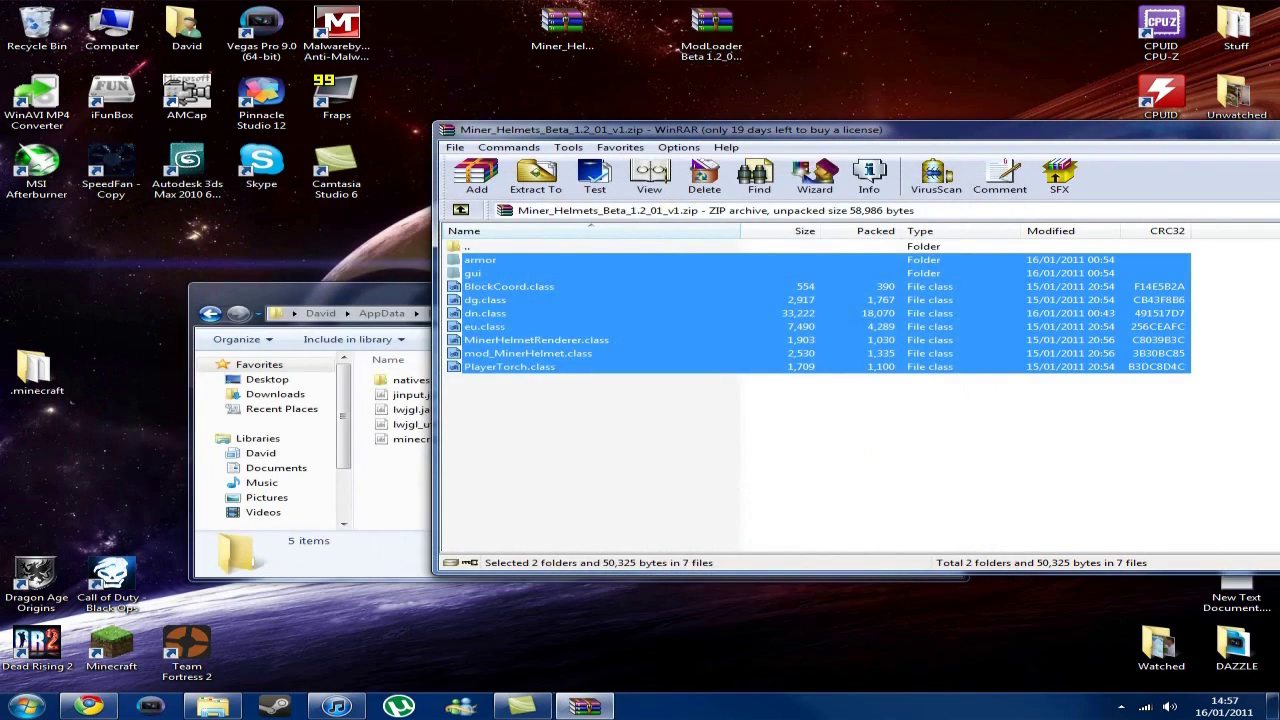
key(alt+F4)
click(952, 292)
- Drag-select items on the desktop around the .minecraft folder, then clear the selection
drag(568, 236, 448, 308)
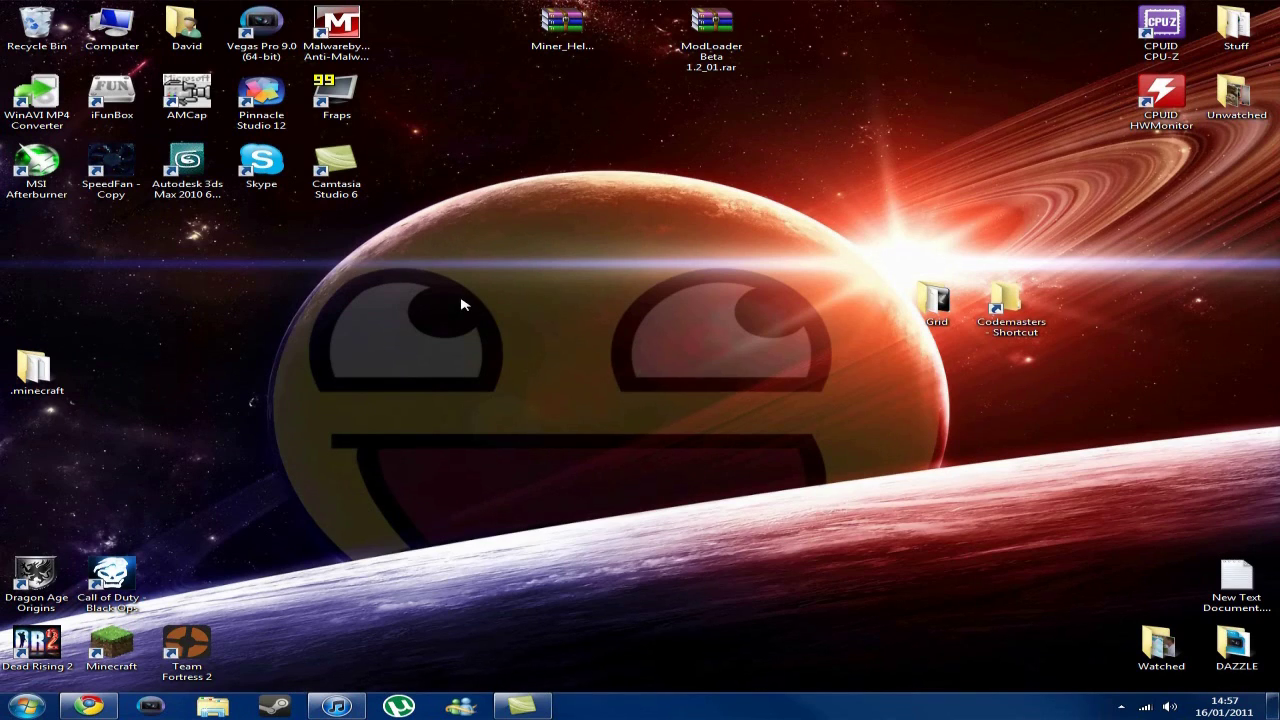
drag(172, 307, 14, 422)
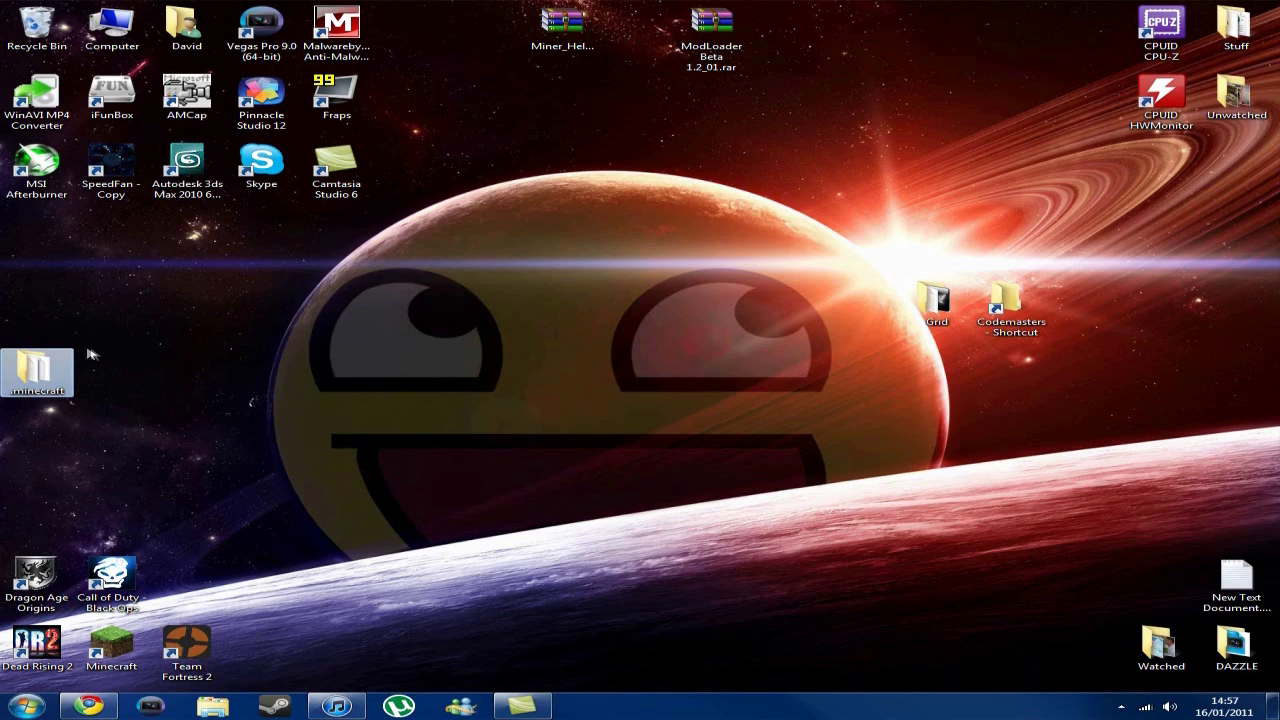
drag(102, 326, 19, 424)
drag(240, 300, 374, 368)
drag(340, 510, 284, 564)
- Launch Minecraft, enter the game from the launcher, and enlarge the game window
double_click(80, 662)
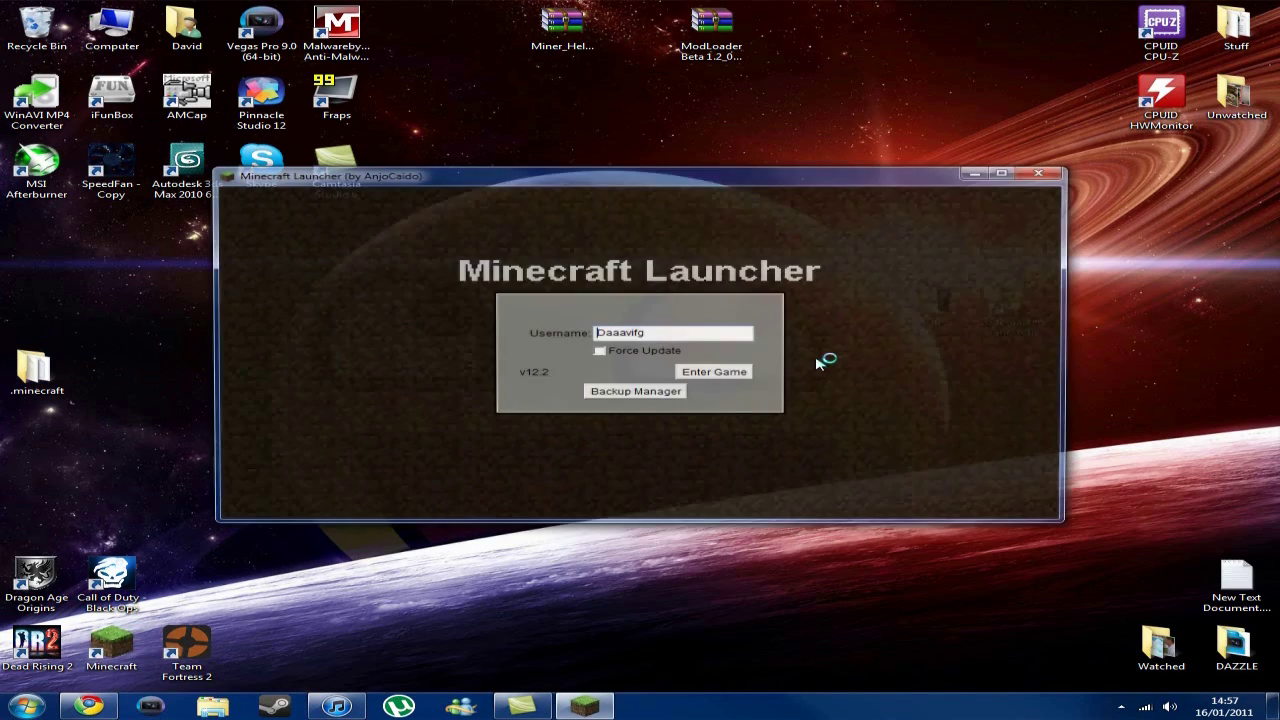
click(745, 372)
drag(691, 186, 478, 75)
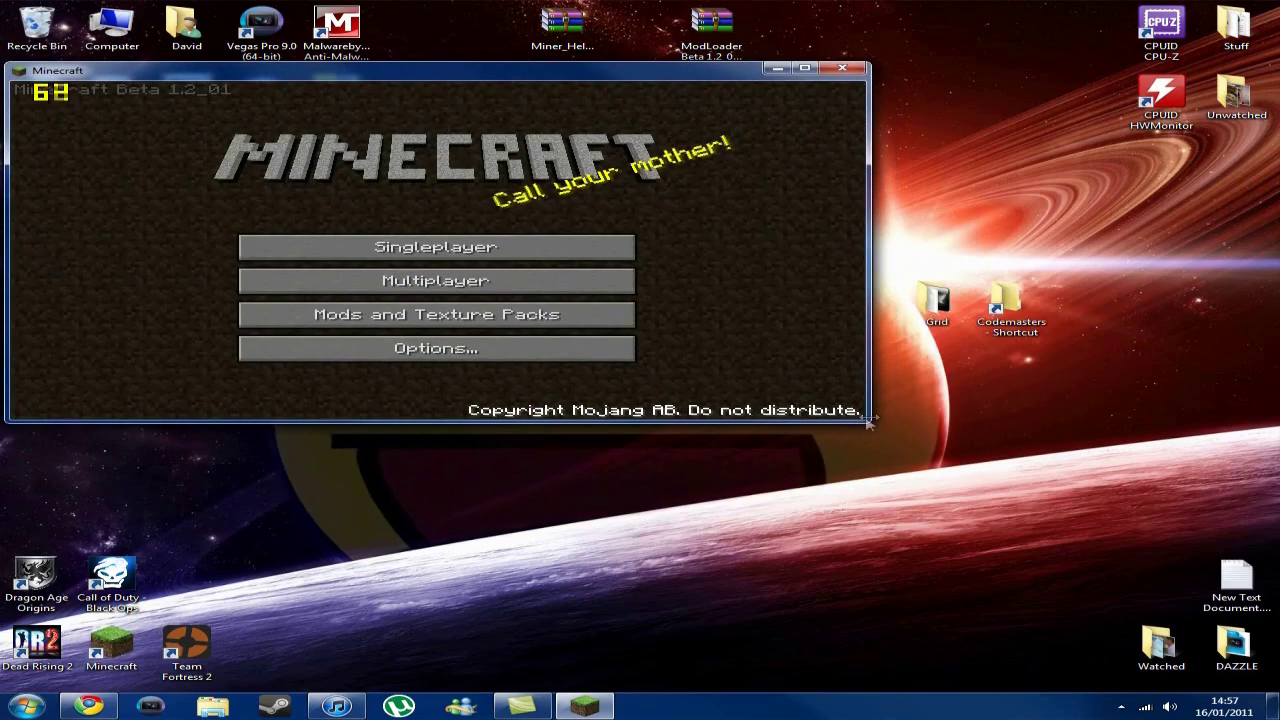
drag(869, 421, 1258, 608)
- Load the World 1 single-player save, walk forward, and open the large chest
click(655, 335)
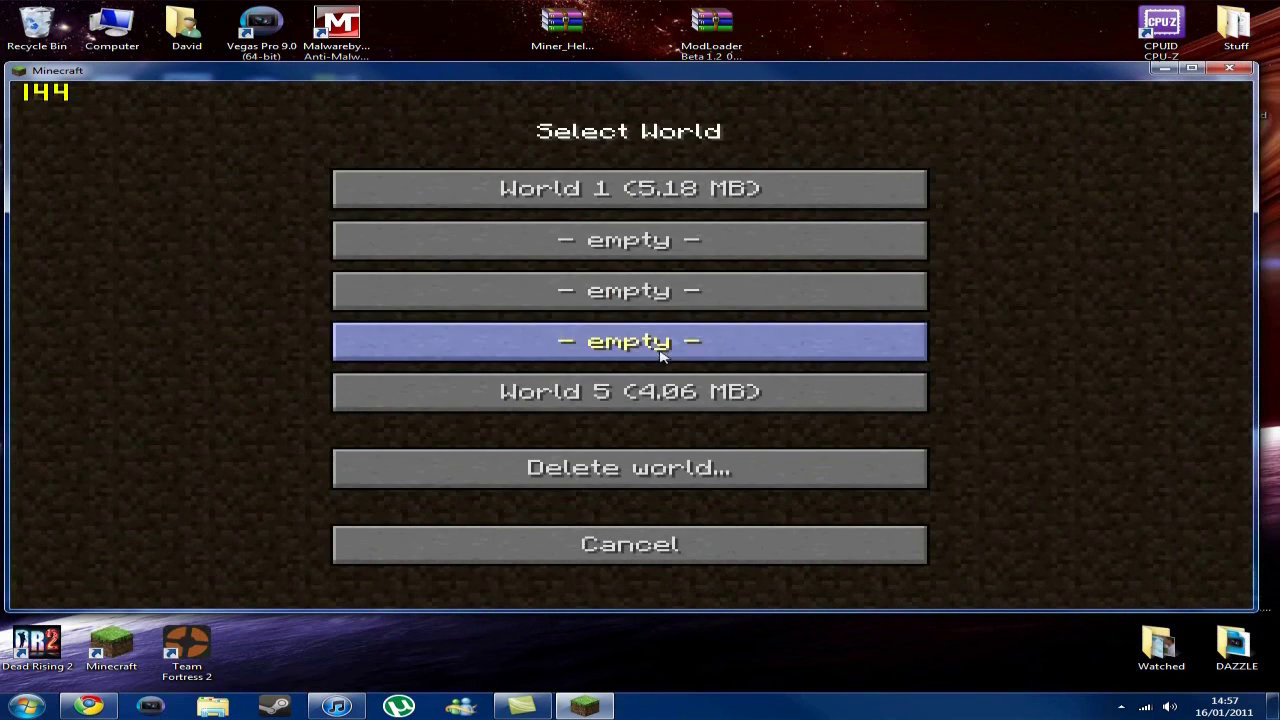
click(680, 188)
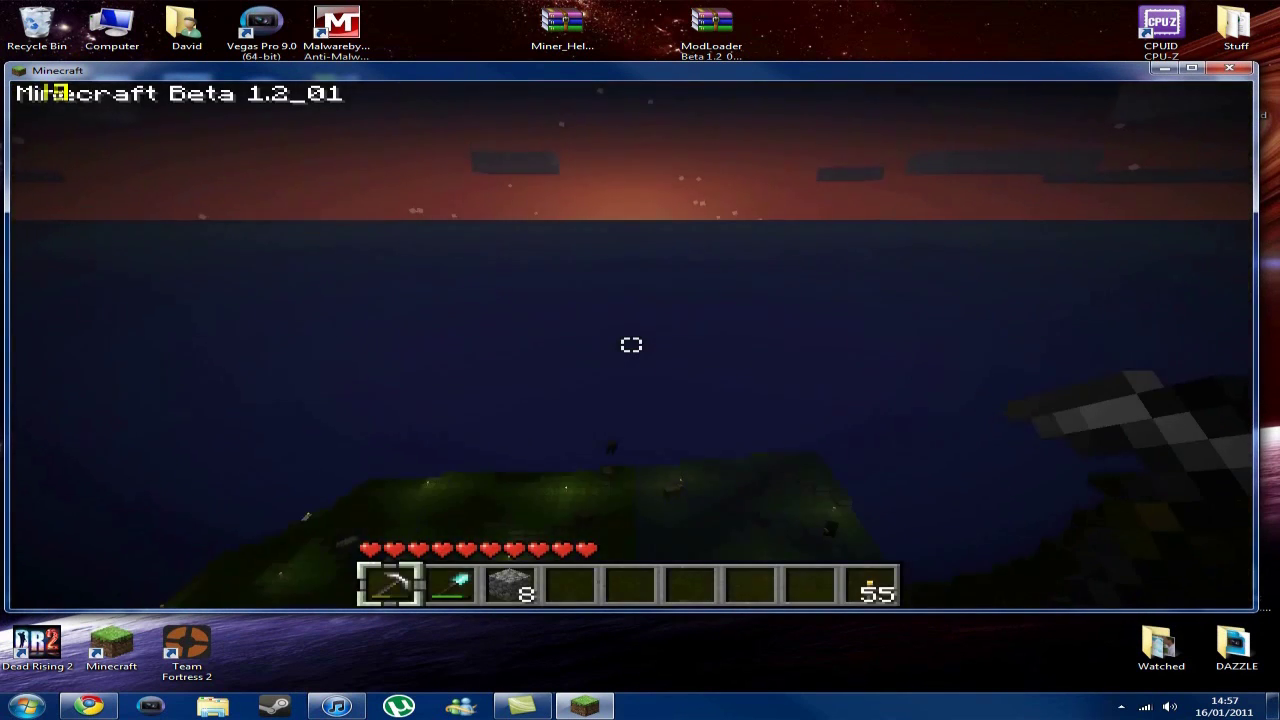
key(w)
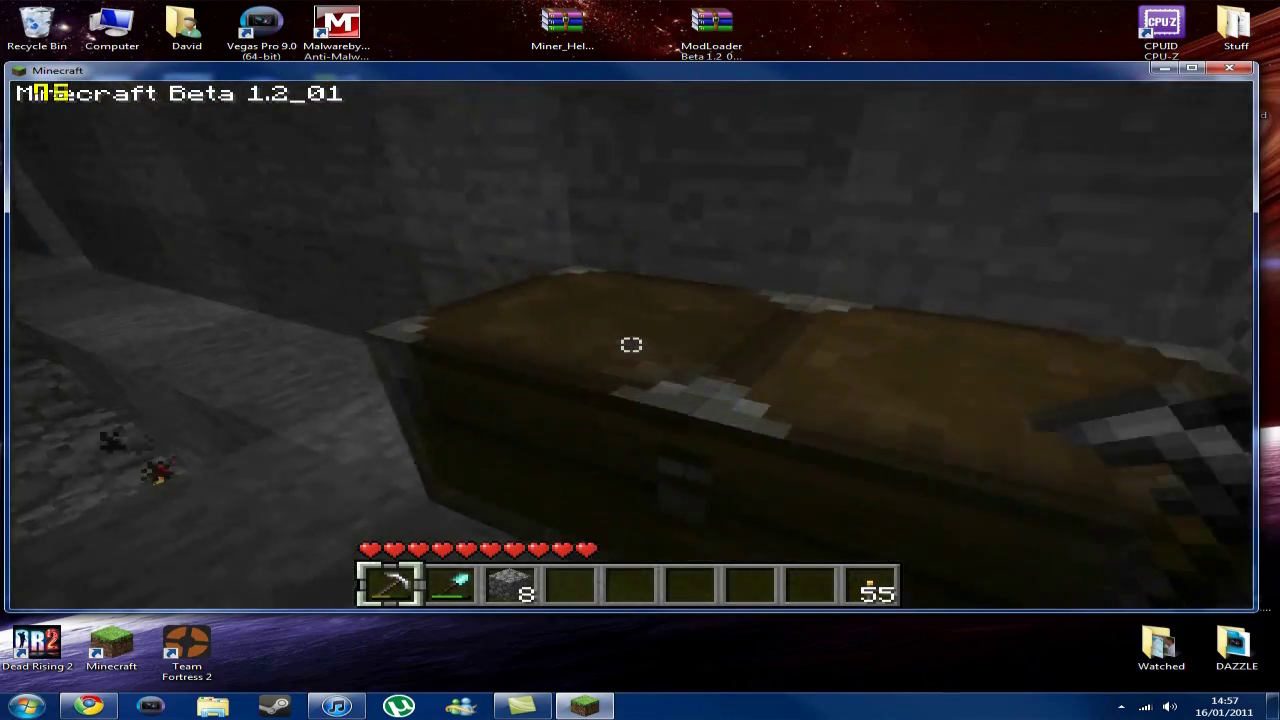
right_click(631, 345)
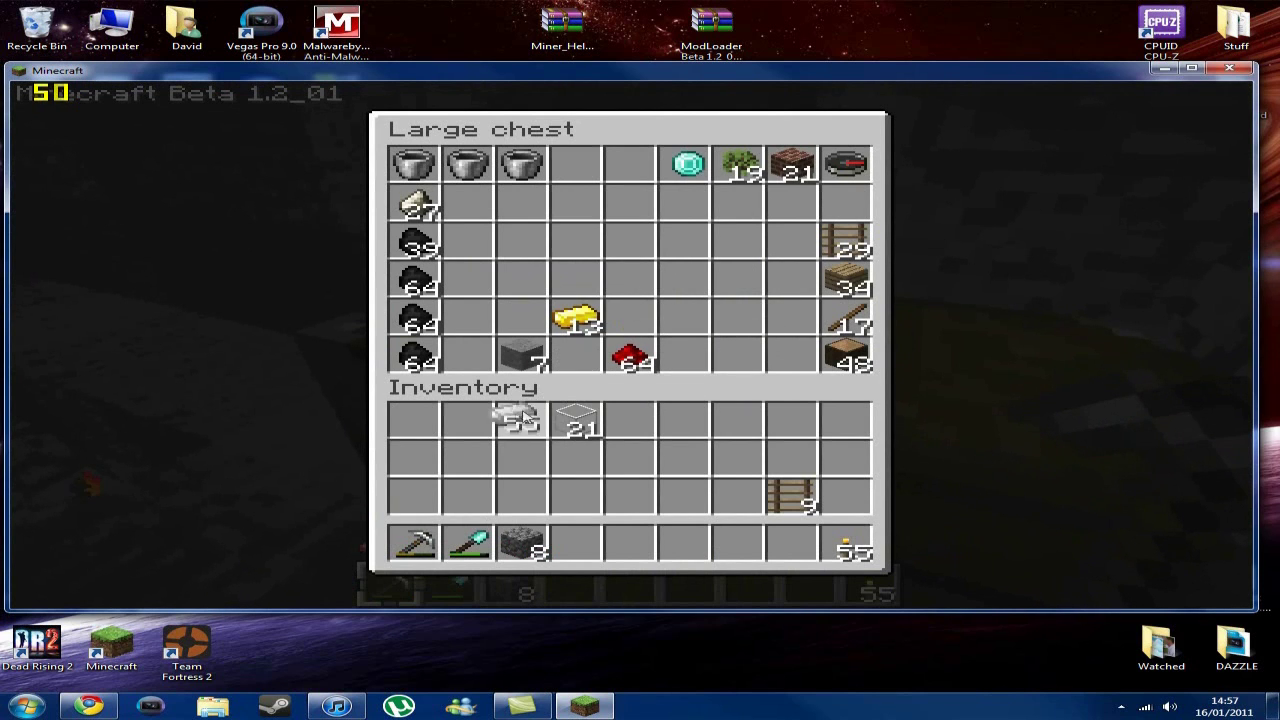
- Place Glass and an iron ingot in the crafting grid for the Miners Lamp
key(e)
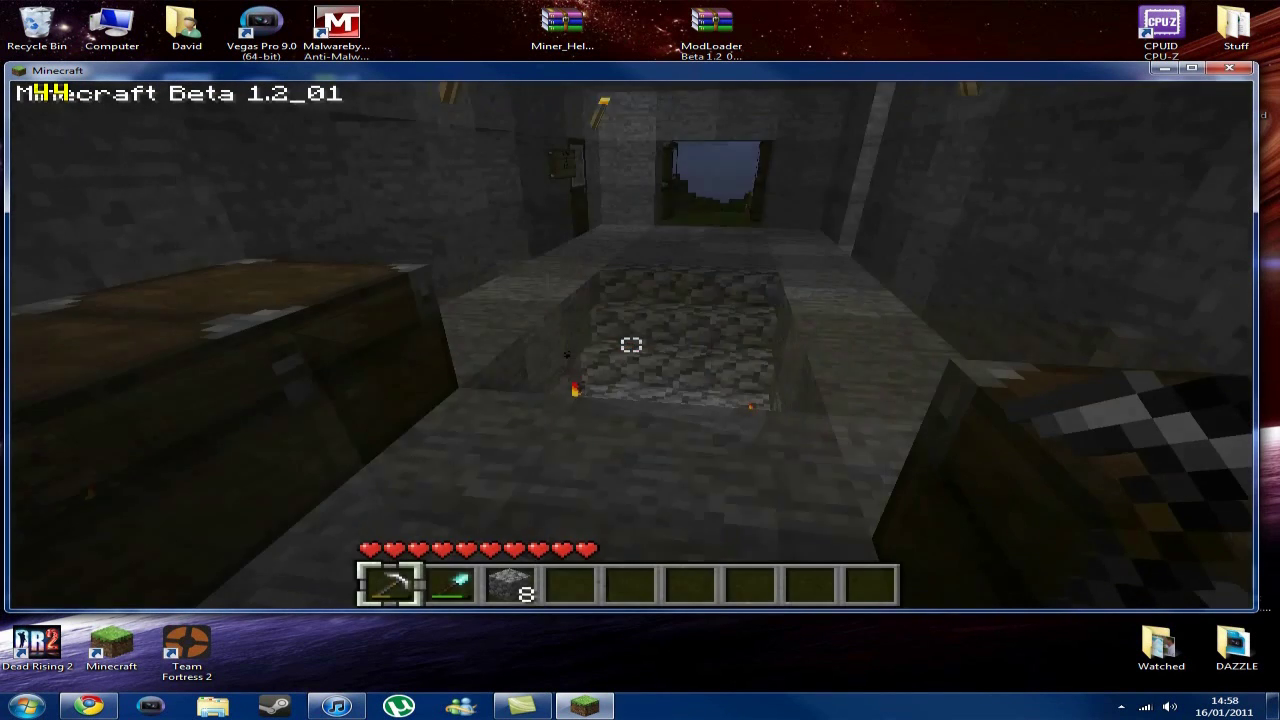
key(e)
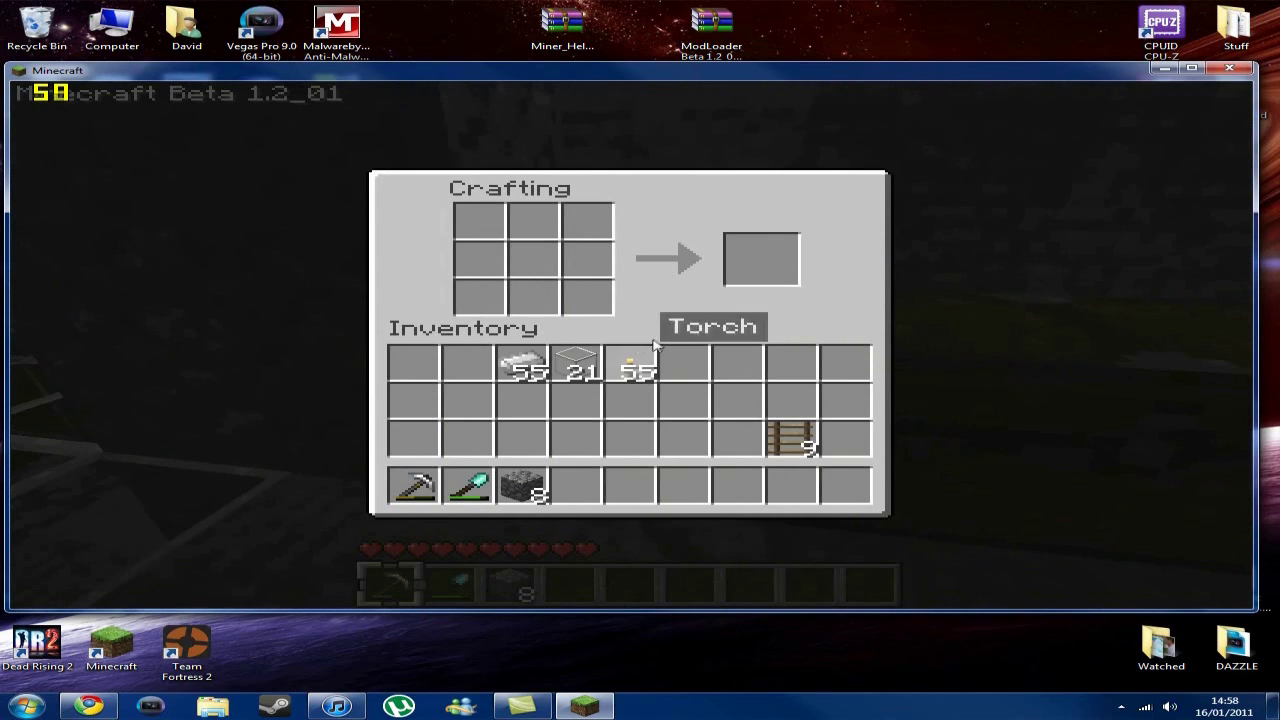
click(574, 367)
right_click(533, 262)
click(574, 367)
click(521, 367)
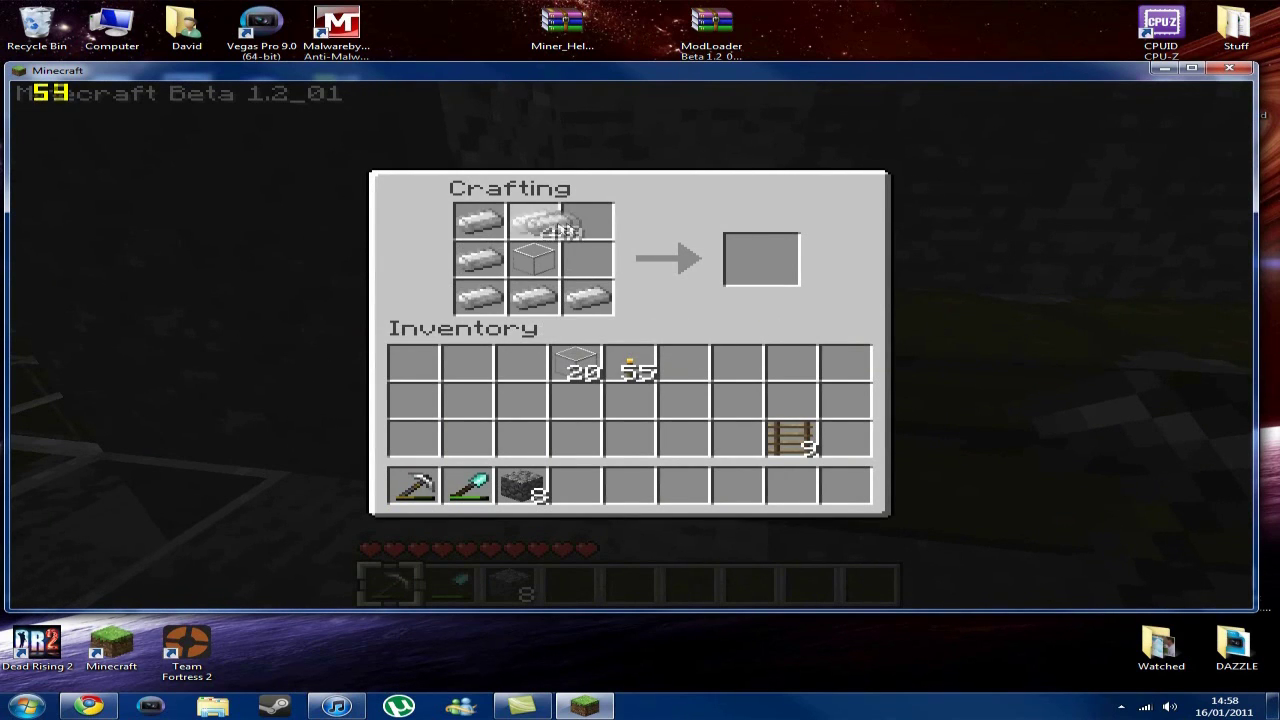
right_click(587, 222)
click(521, 367)
- Add a torch to complete the recipe and store the crafted Miners Lamp
click(628, 367)
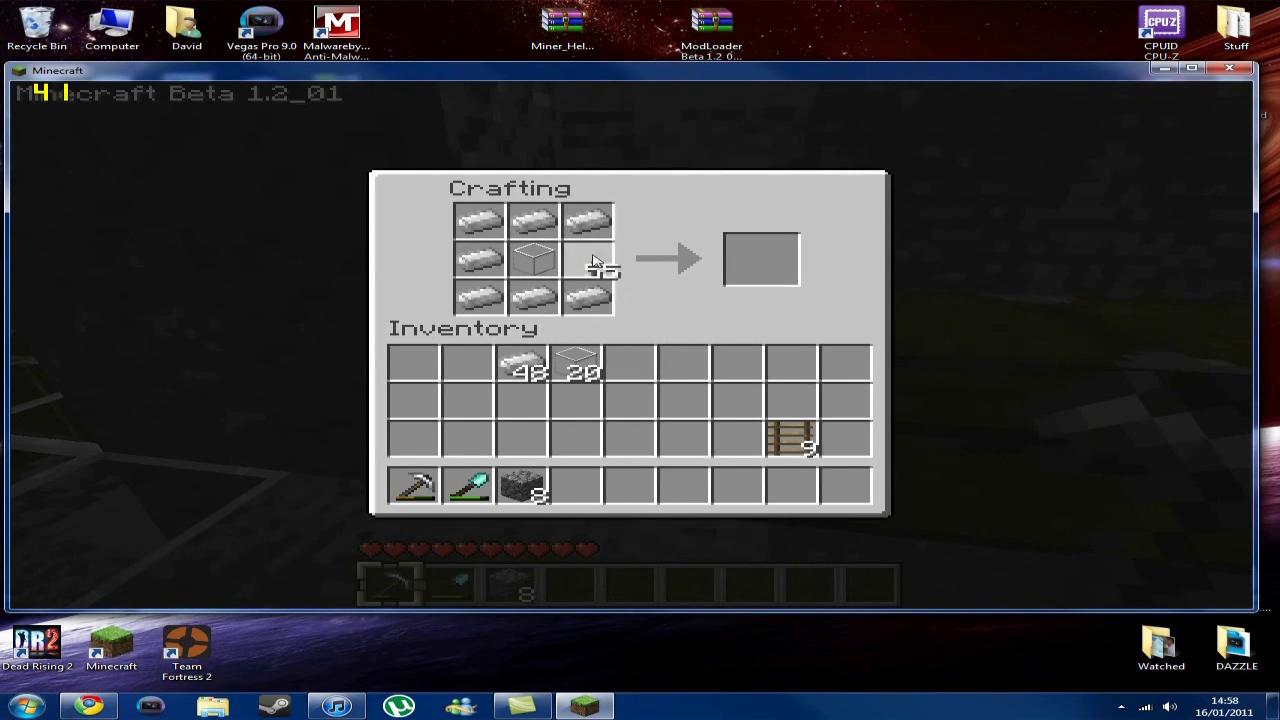
click(634, 355)
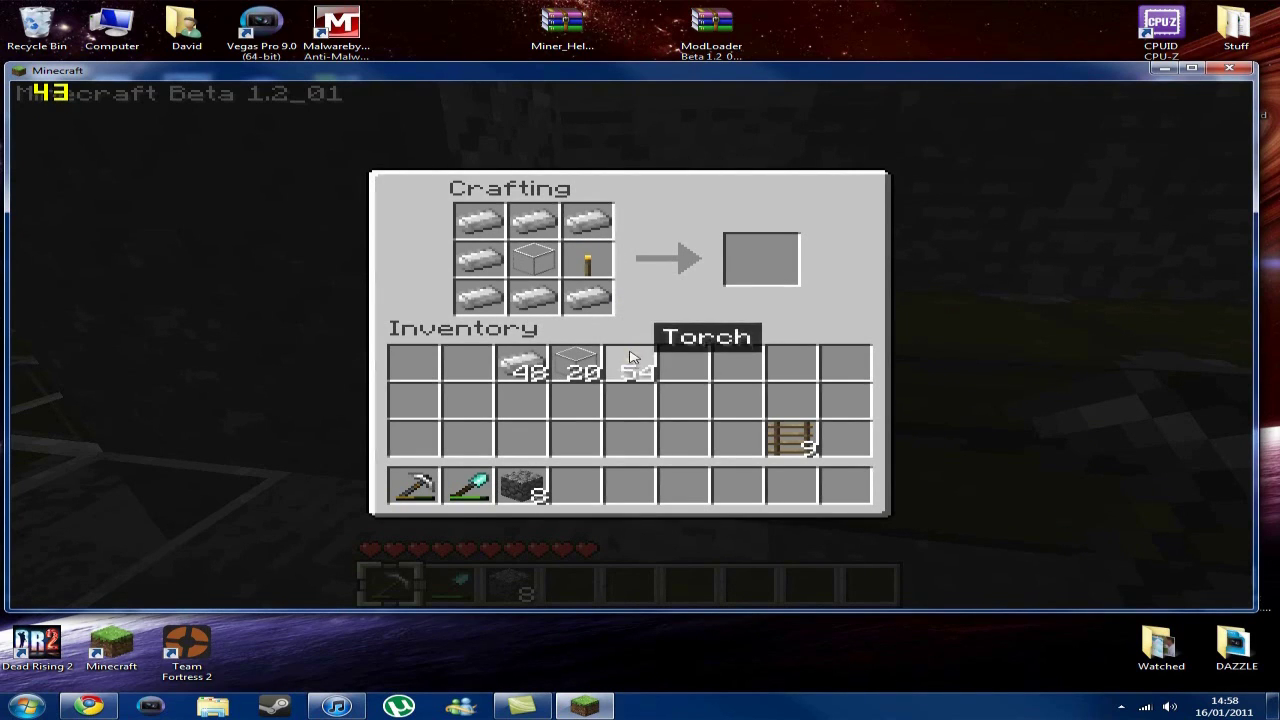
click(587, 262)
click(585, 259)
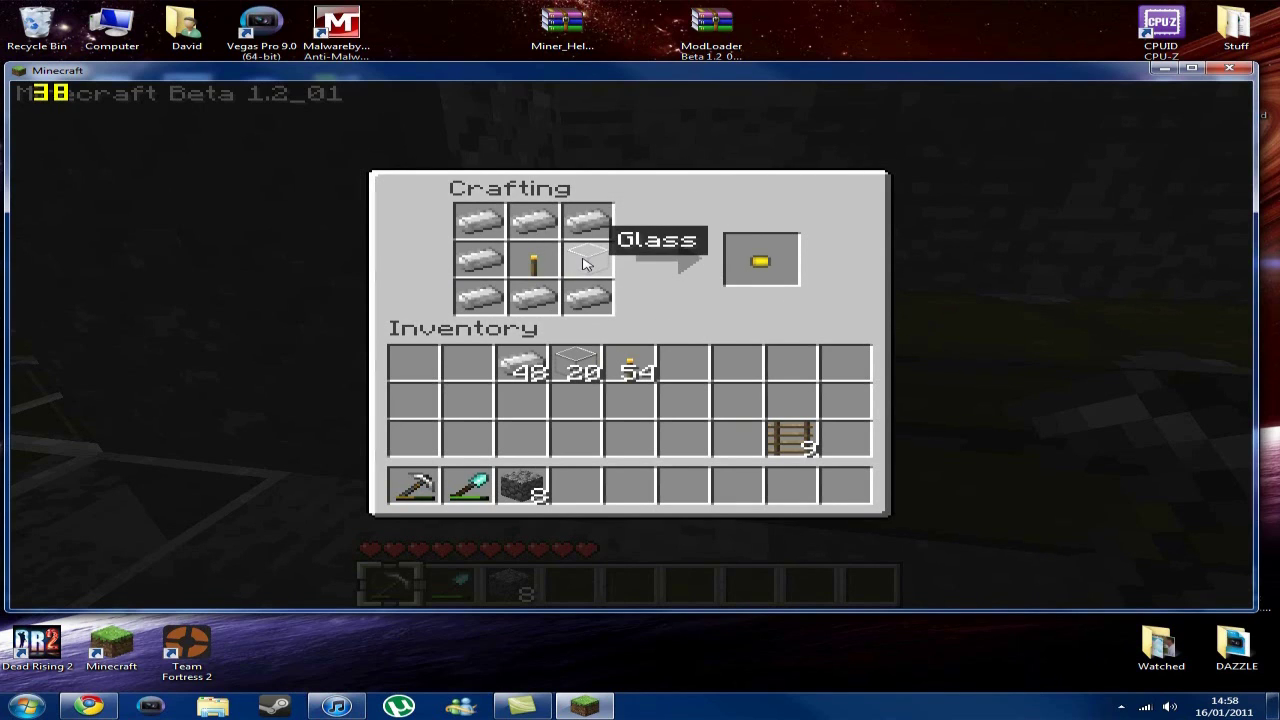
click(763, 262)
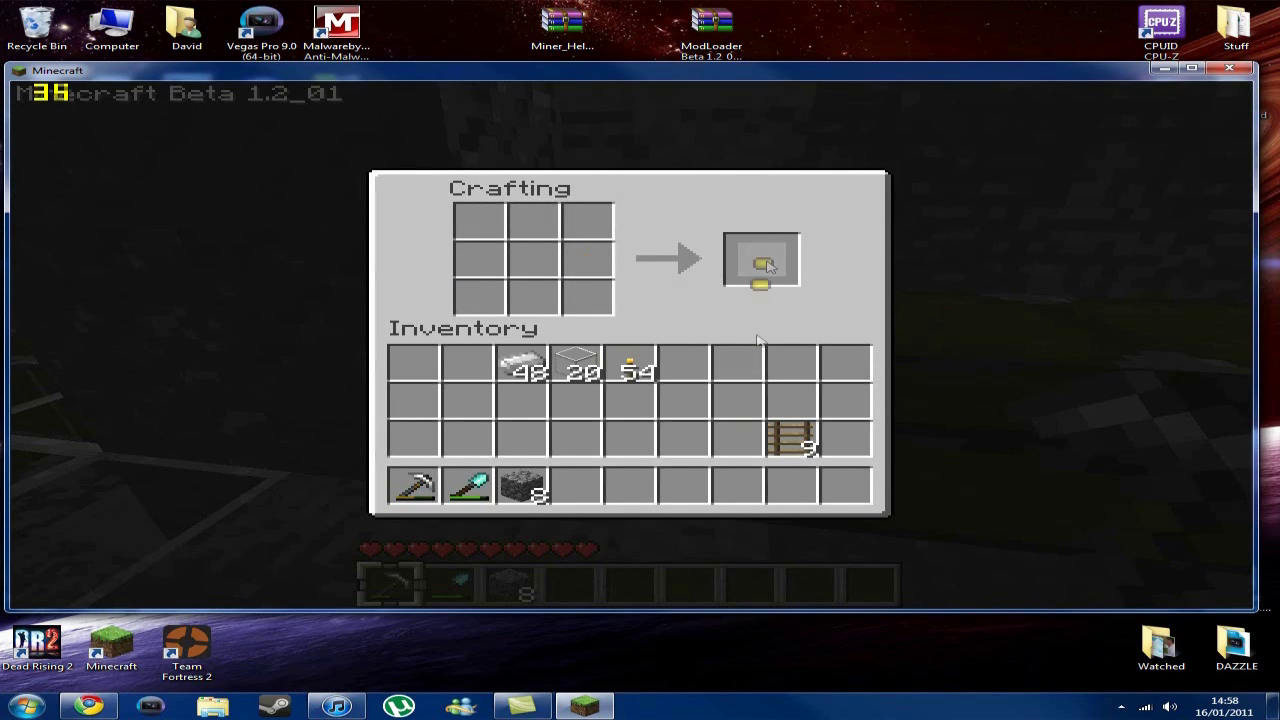
click(730, 398)
- Craft an Iron Helmet from iron ingots and store it in the inventory
click(522, 366)
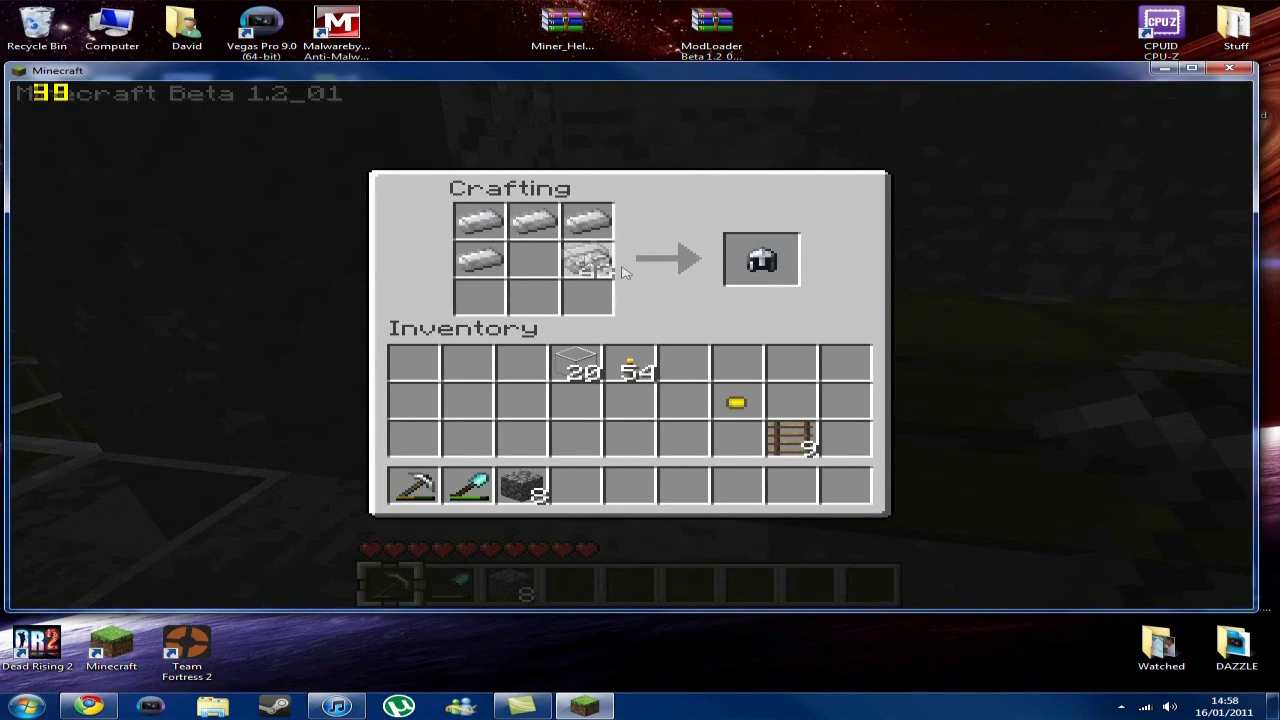
click(522, 366)
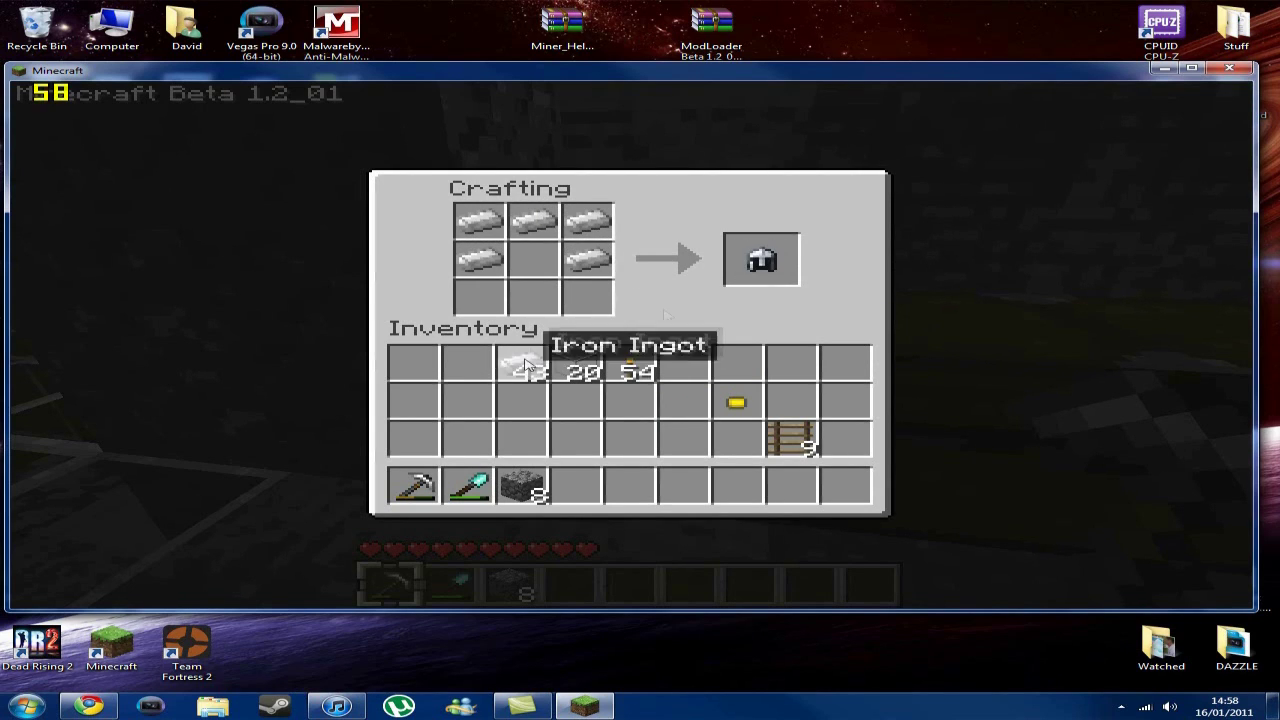
click(757, 262)
click(683, 400)
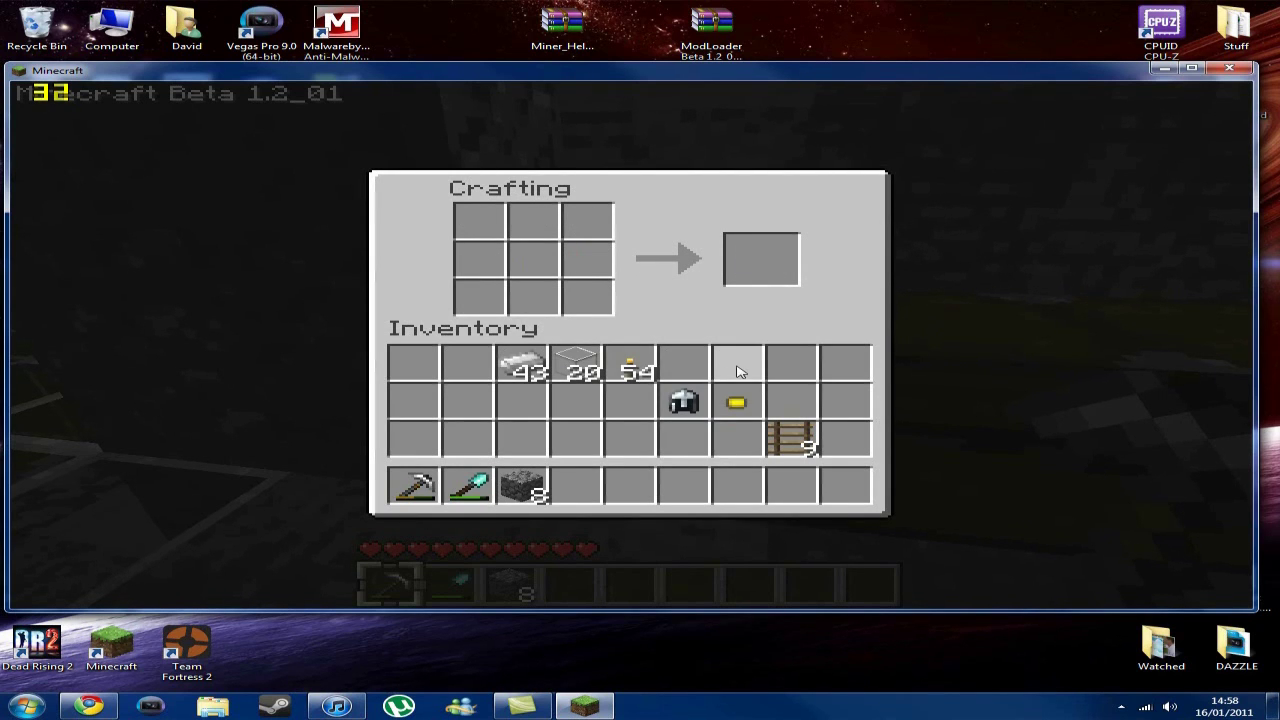
- Combine the Iron Helmet with the Miners Lamp into an Iron Mining Helmet in the hotbar
key(e)
key(e)
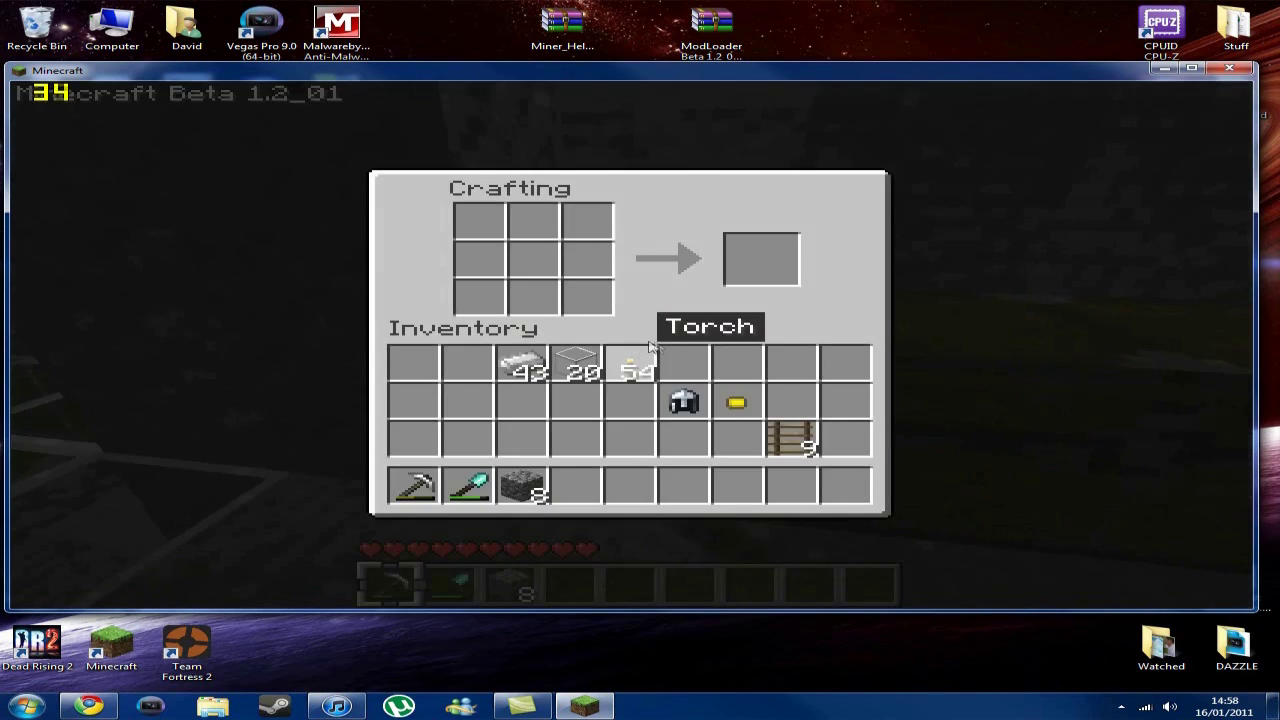
click(684, 402)
click(540, 305)
click(736, 402)
click(533, 260)
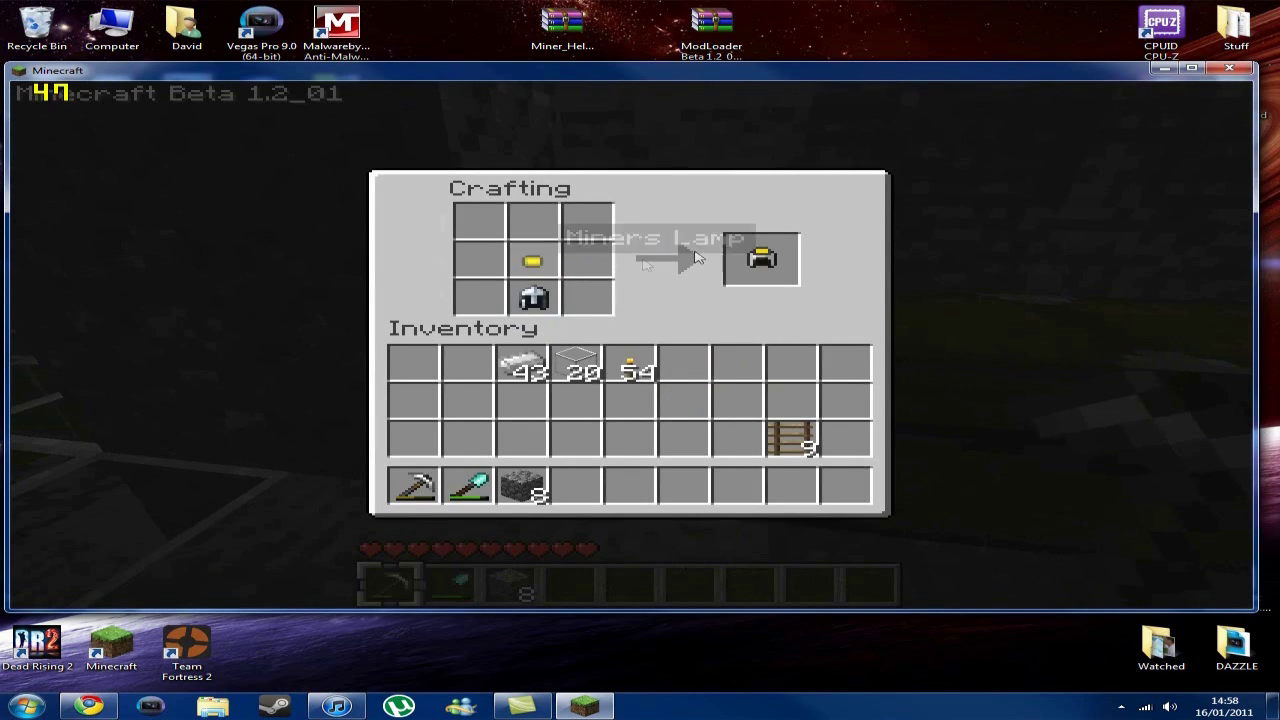
click(762, 260)
click(684, 484)
- Walk to the tunnel opening and mine down through the stone floor, collecting 16 cobblestone
key(e)
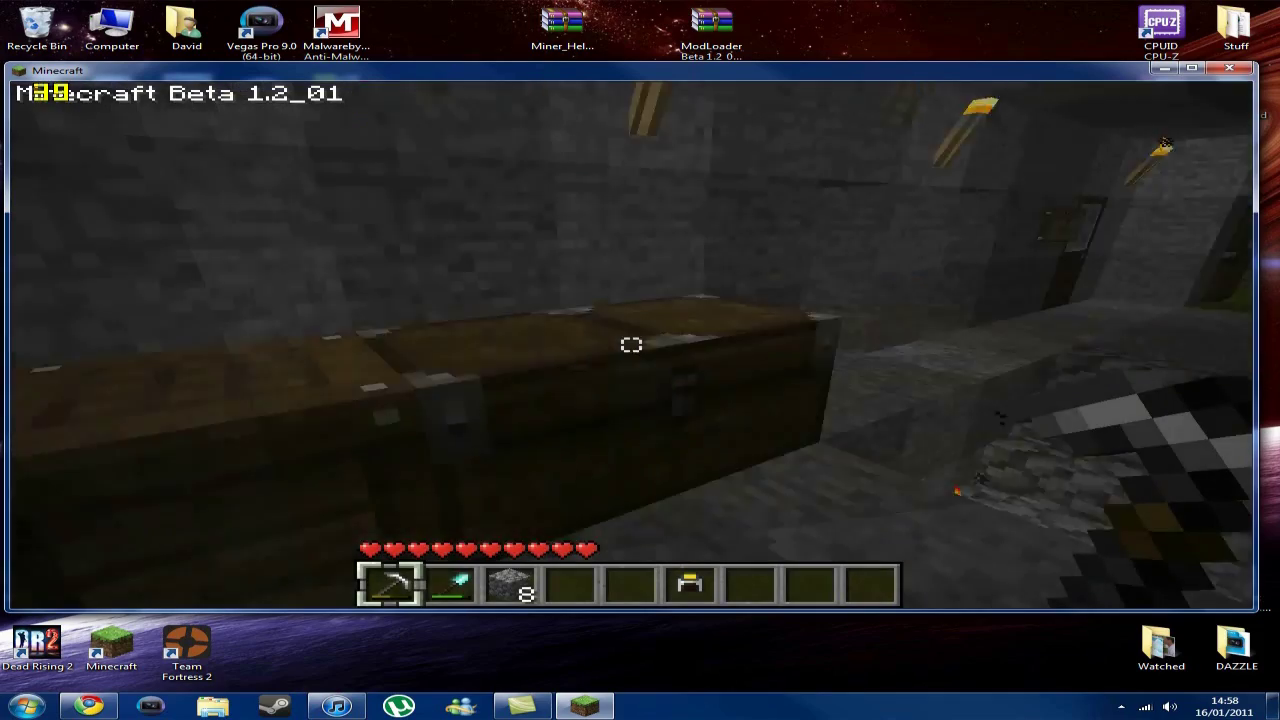
key(w)
key(w)
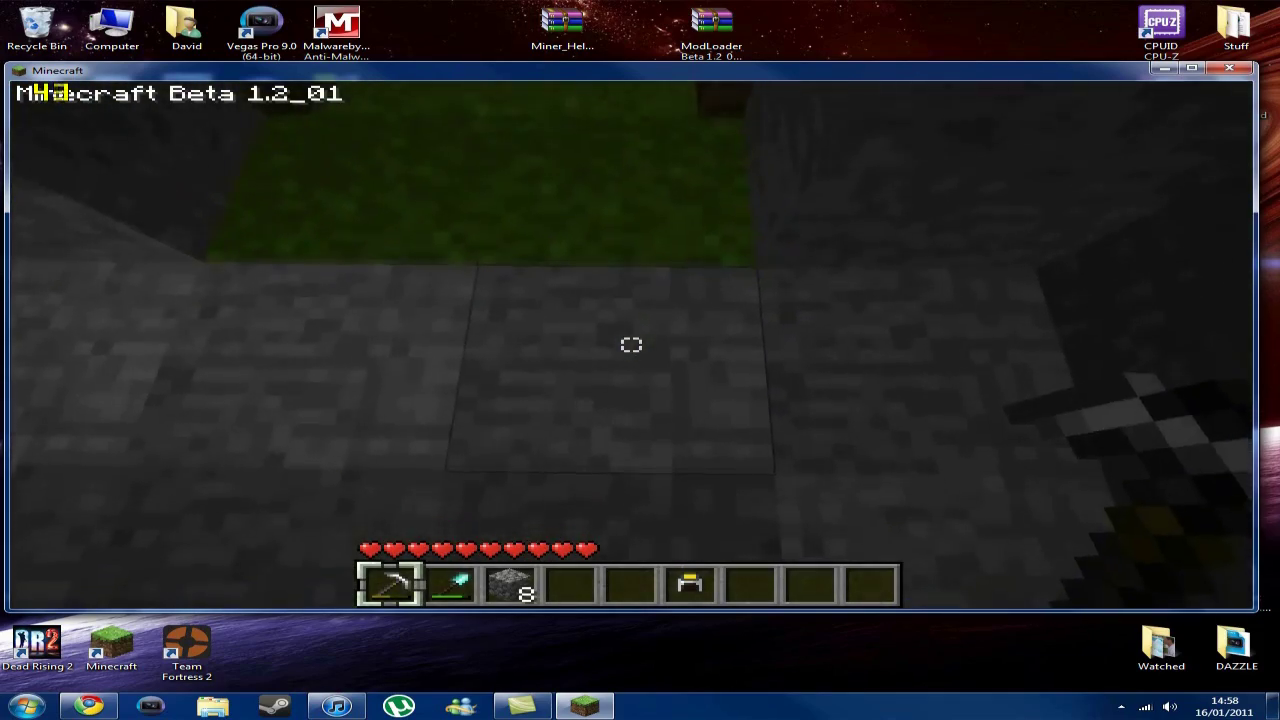
drag(631, 345, 631, 345)
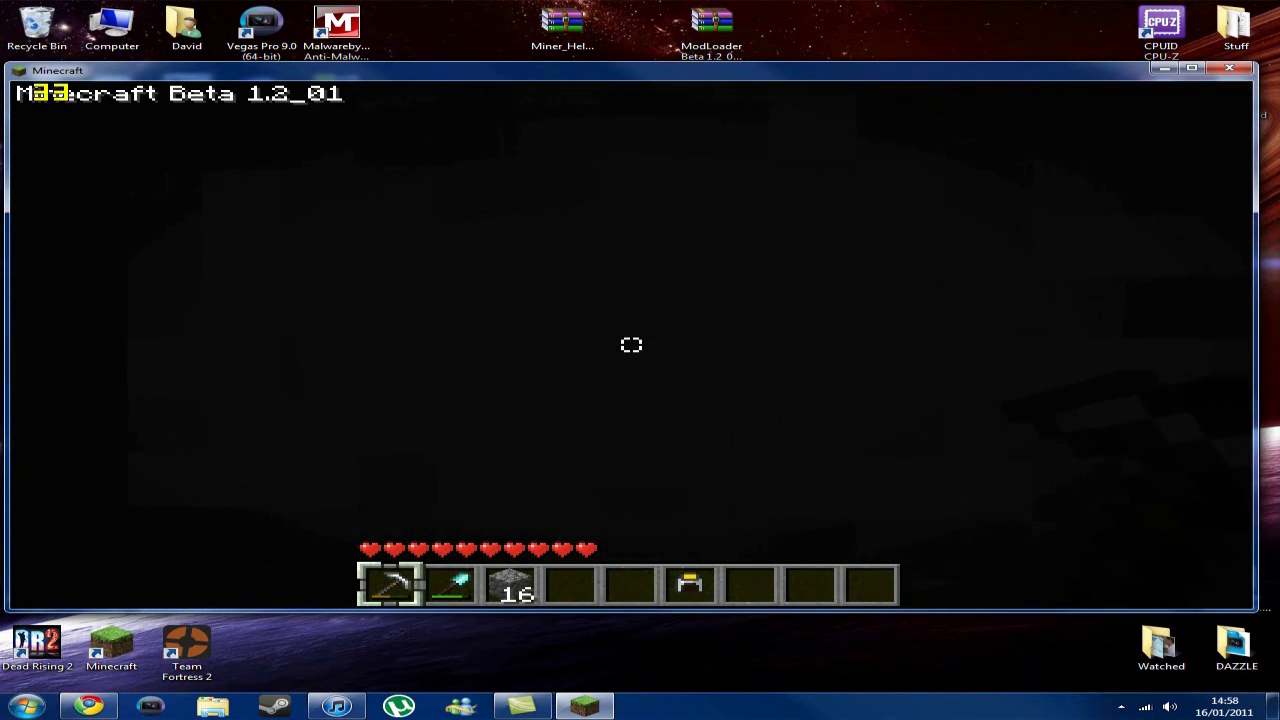
key(e)
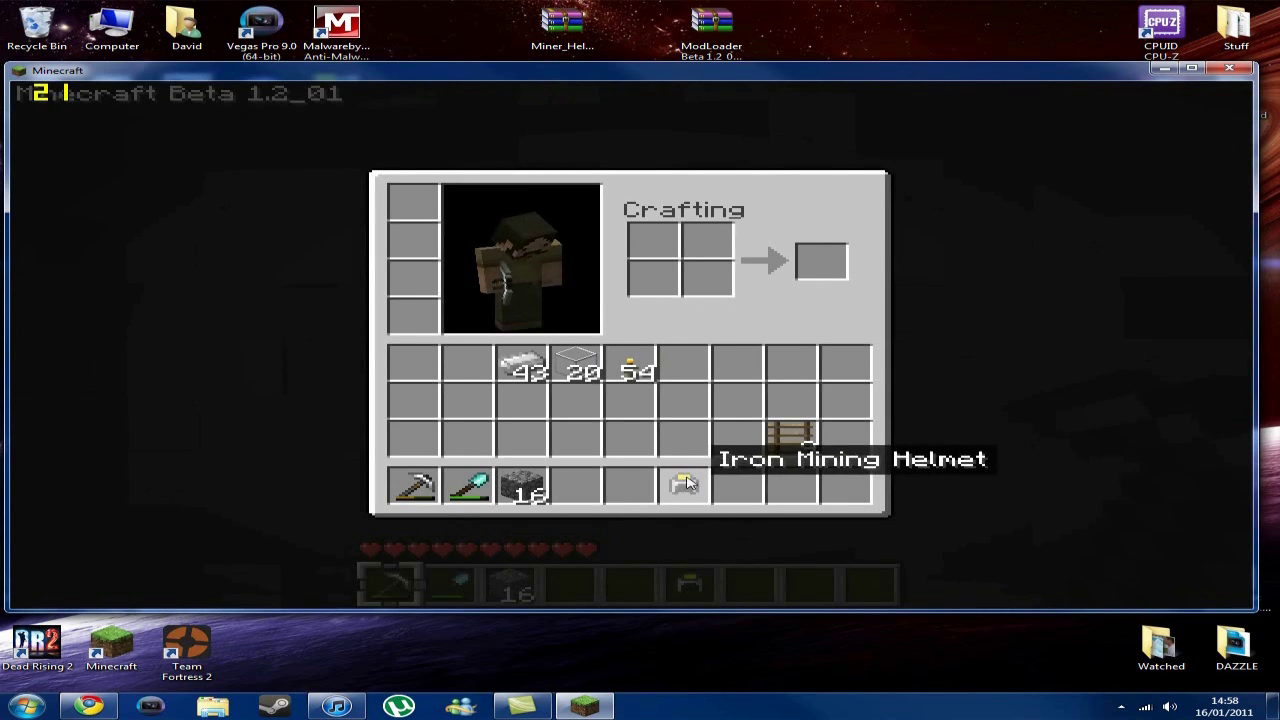
- Put on the Iron Mining Helmet and dig through stone and dirt using pickaxe and diamond shovel
click(415, 200)
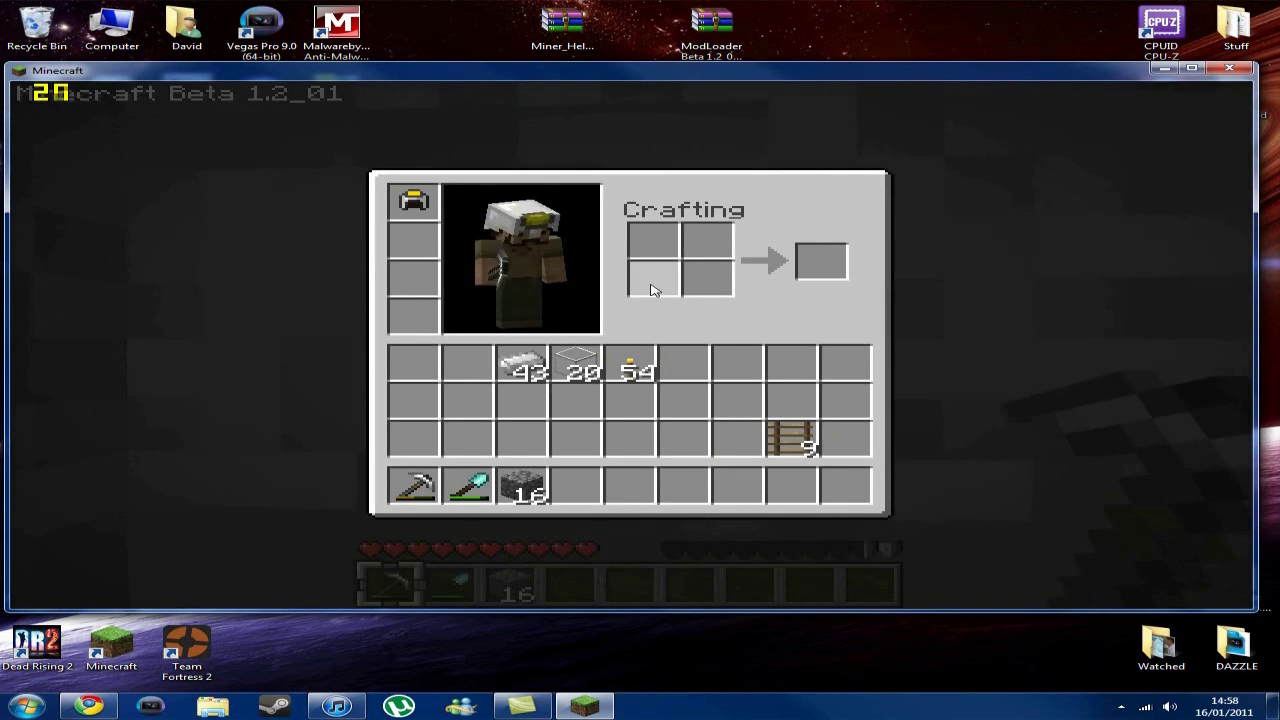
key(e)
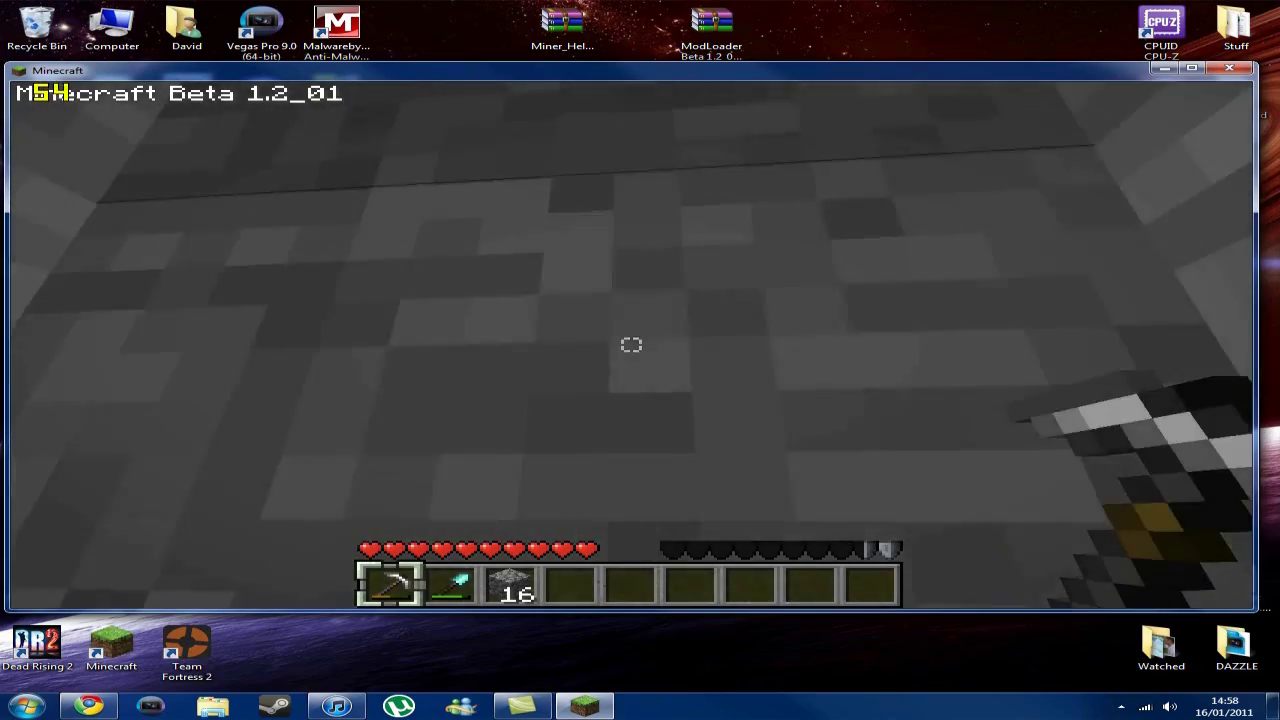
drag(631, 344, 631, 344)
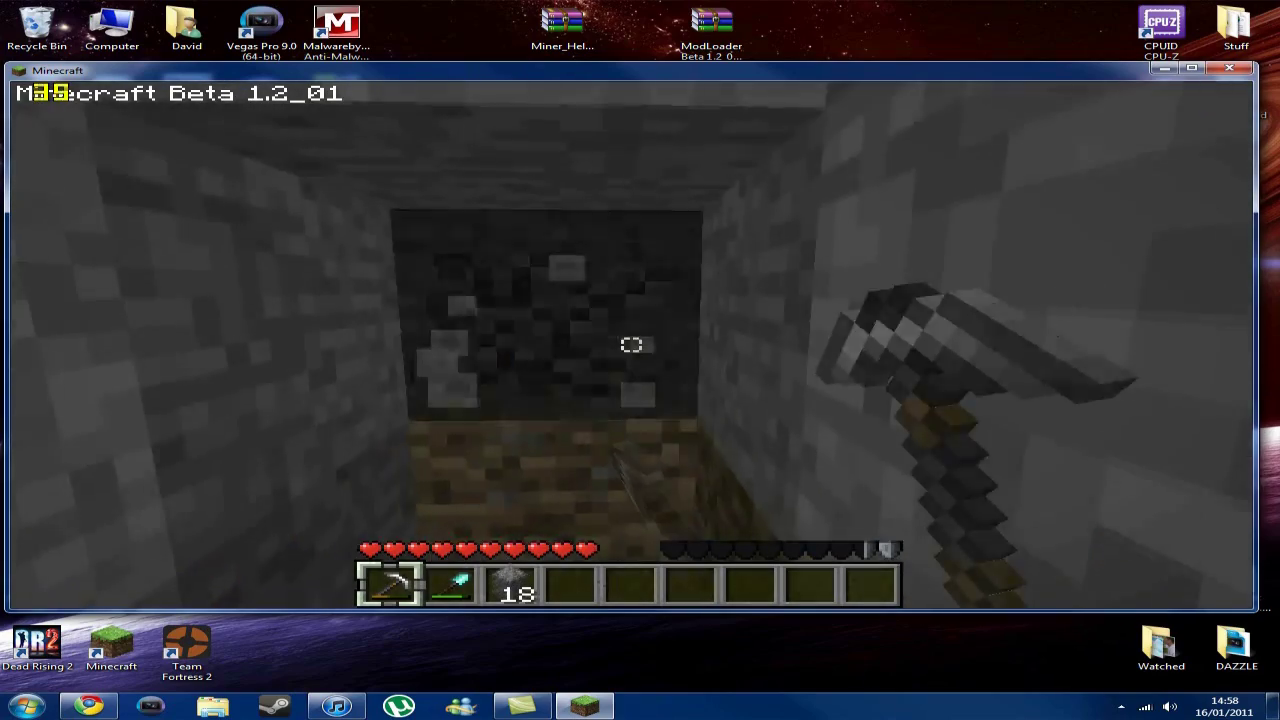
key(2)
key(1)
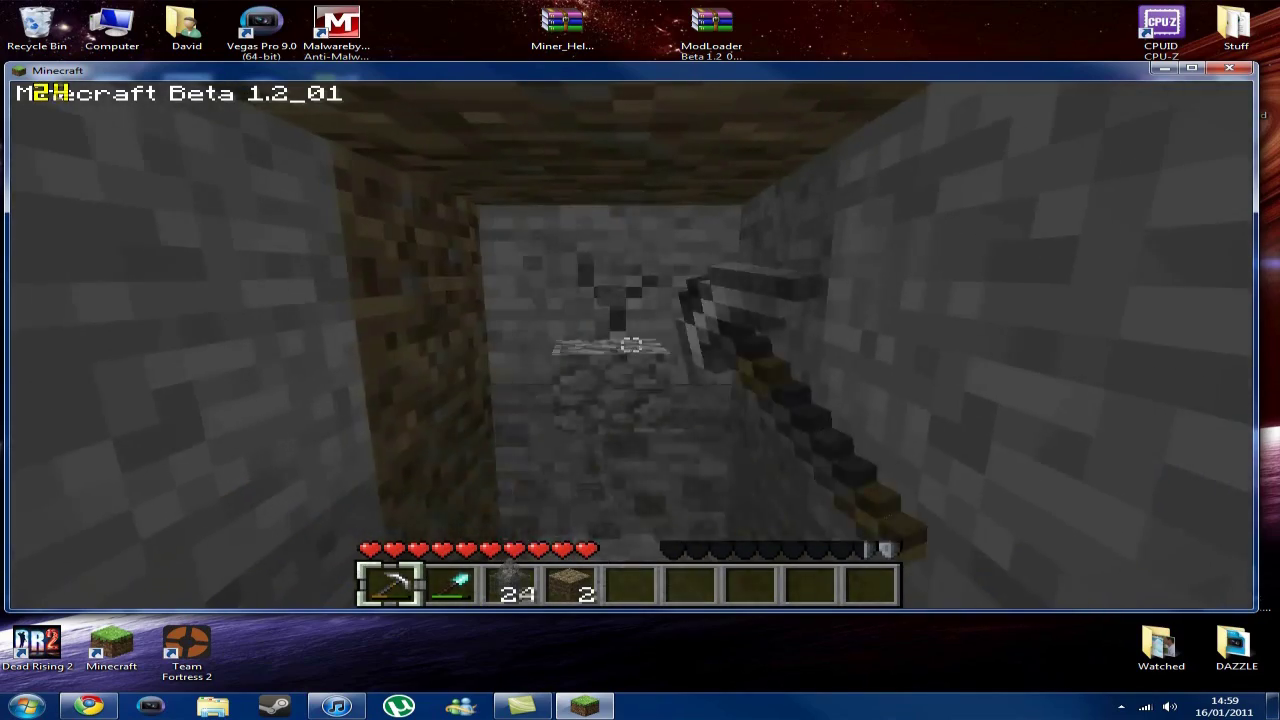